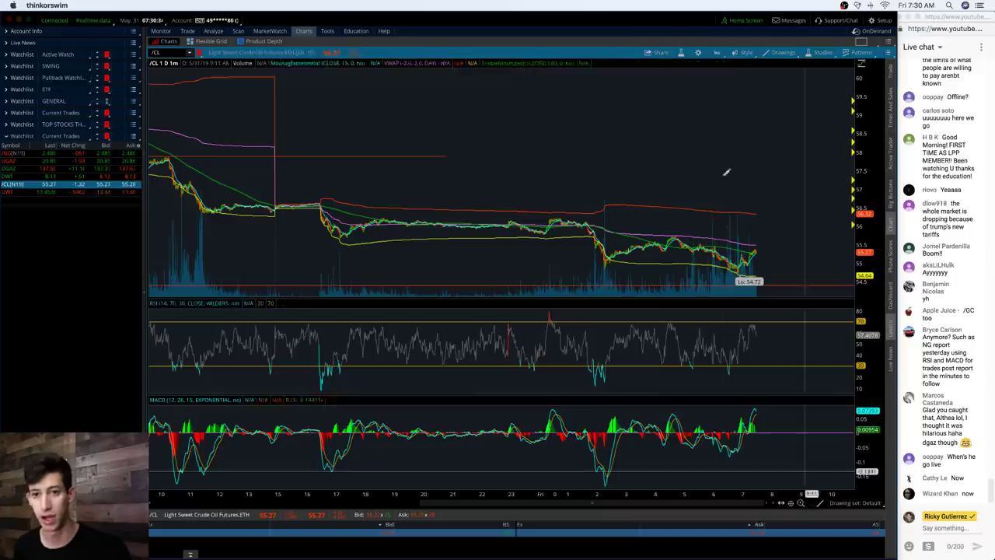
# Step: Review the /CL chart on the 5 D : 5m timeframe and on 1 D : 1m, closing in on the latest session's candles
pyautogui.click(716, 52)
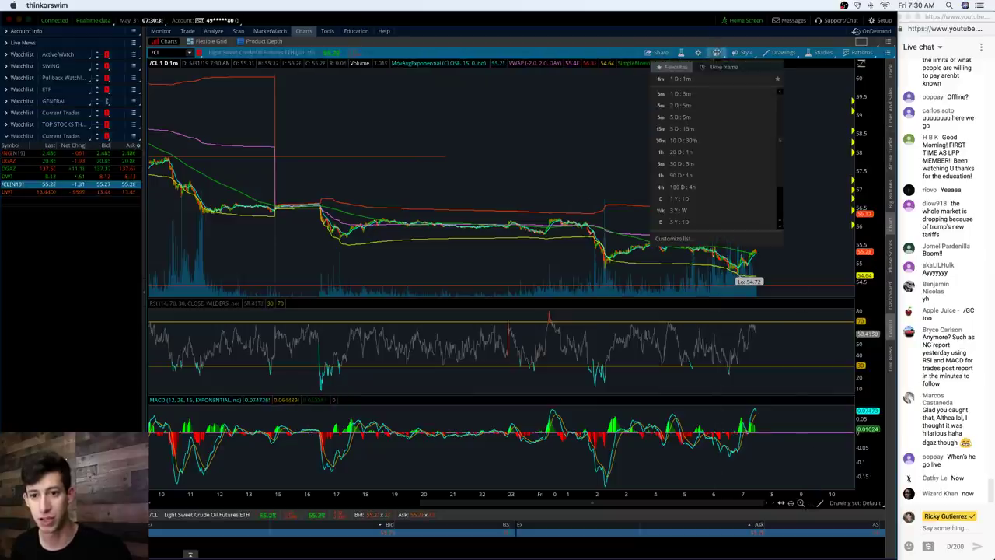
pyautogui.click(691, 117)
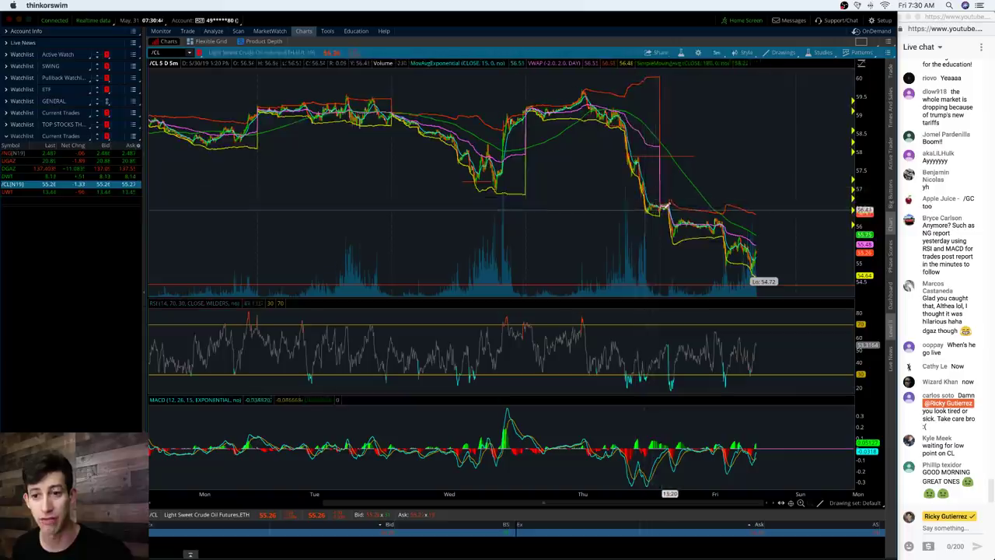
pyautogui.click(716, 54)
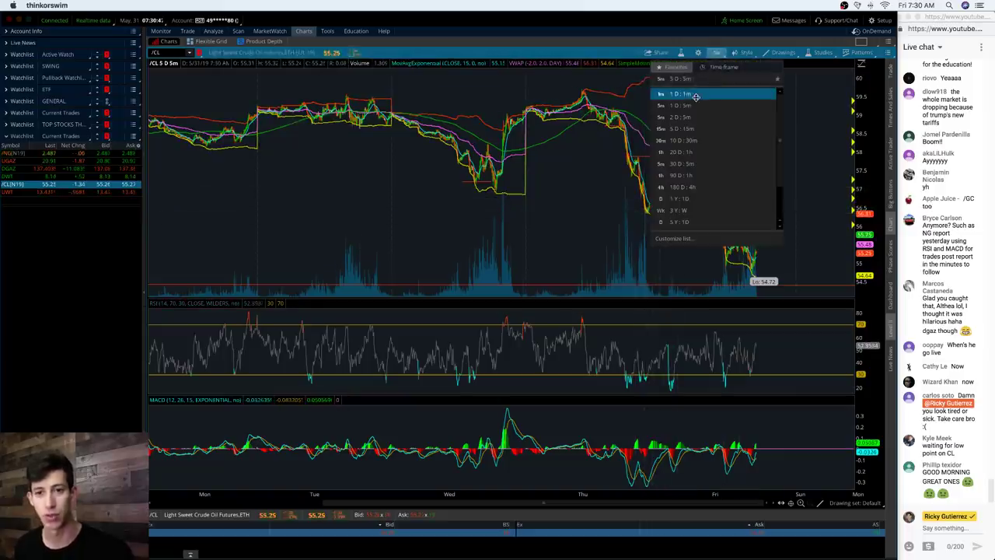
pyautogui.click(697, 94)
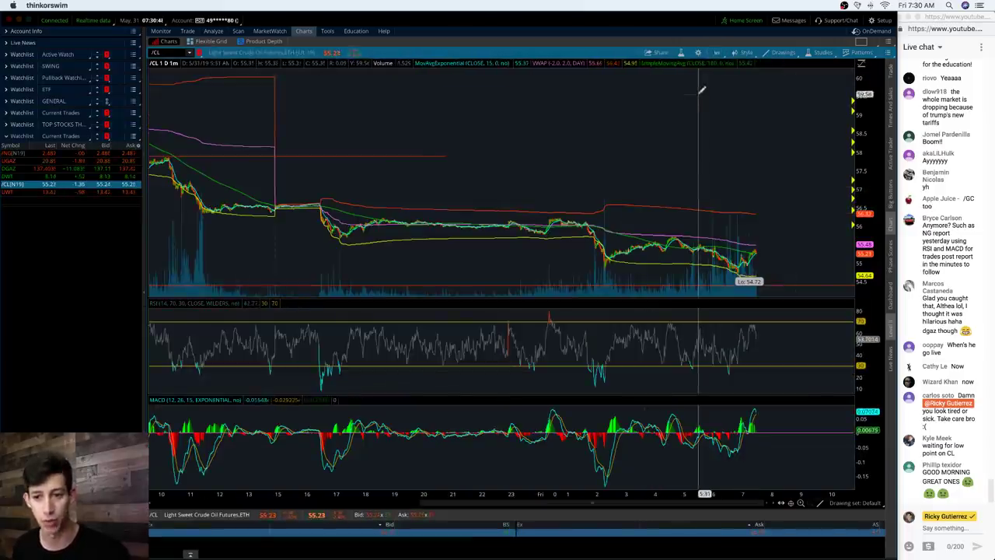
pyautogui.moveTo(788, 238); pyautogui.dragTo(577, 238)
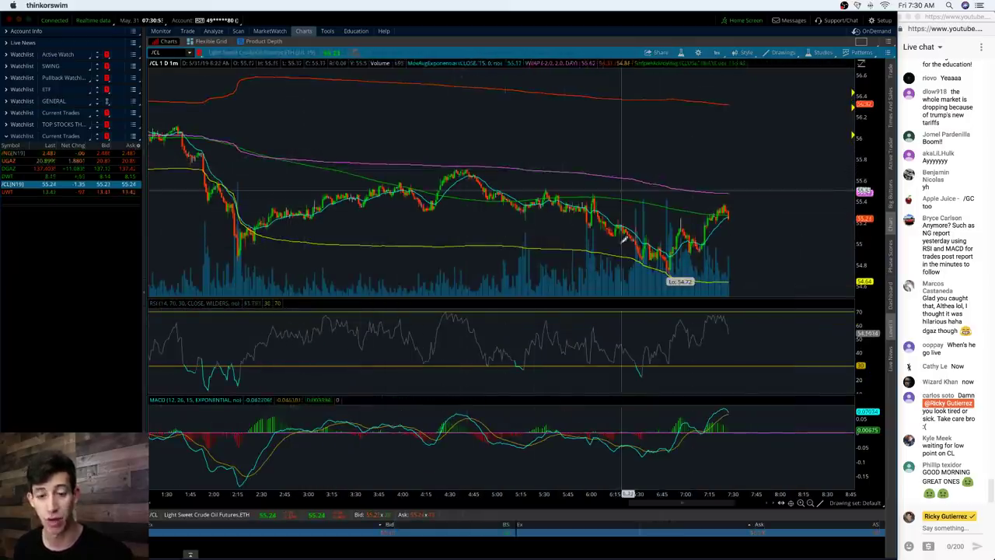
pyautogui.click(810, 503)
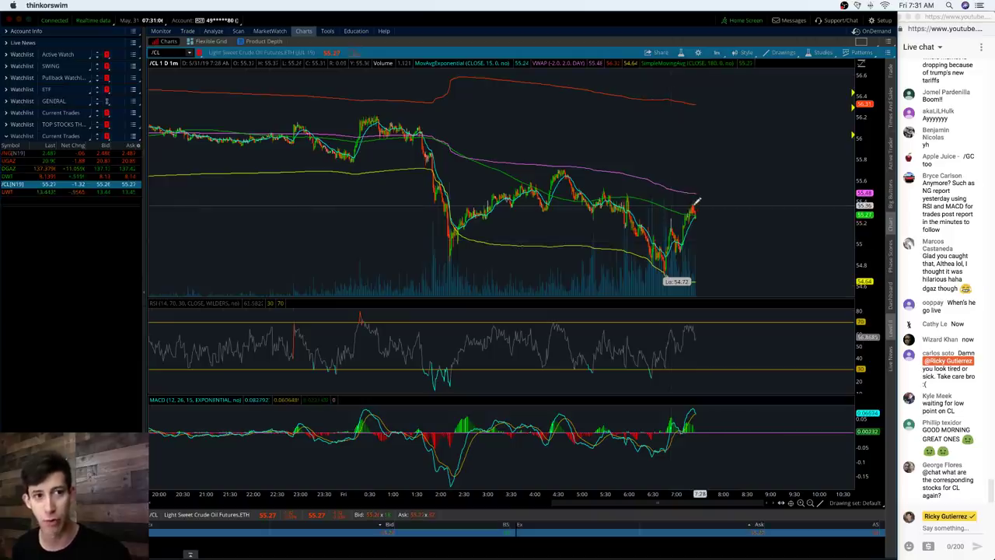
# Step: Compare DWT's most recent 1-minute price action with the same period on the /CL chart
pyautogui.click(45, 177)
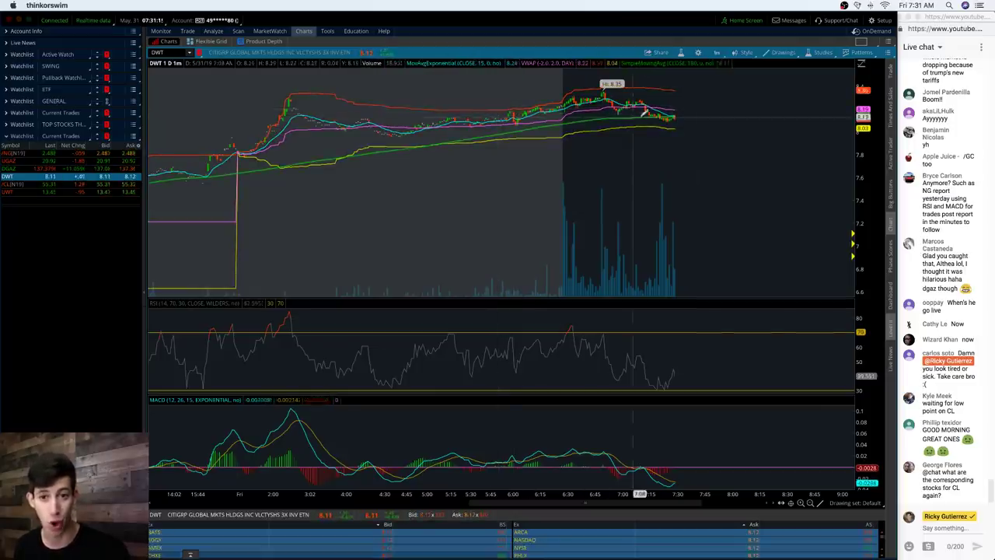
pyautogui.moveTo(689, 111); pyautogui.dragTo(538, 111)
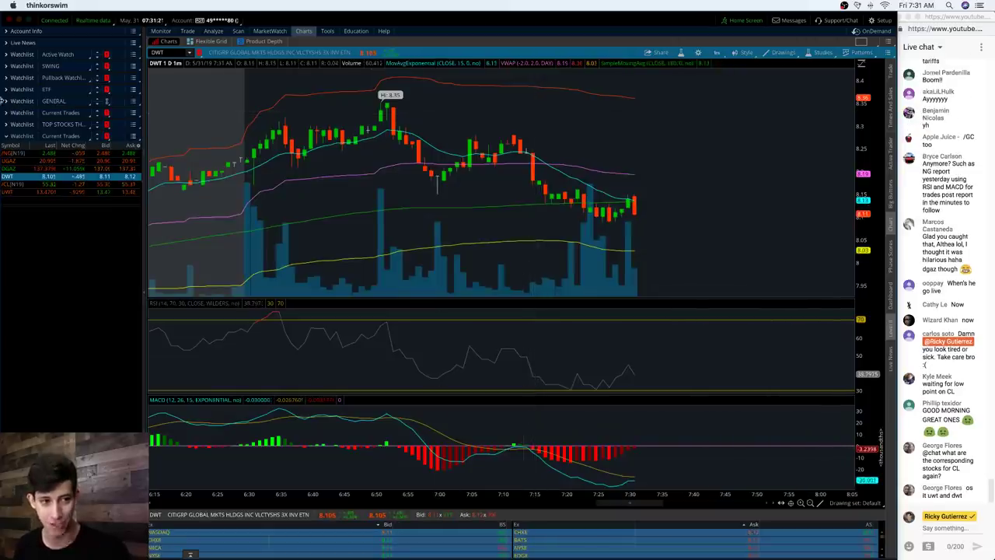
pyautogui.click(48, 185)
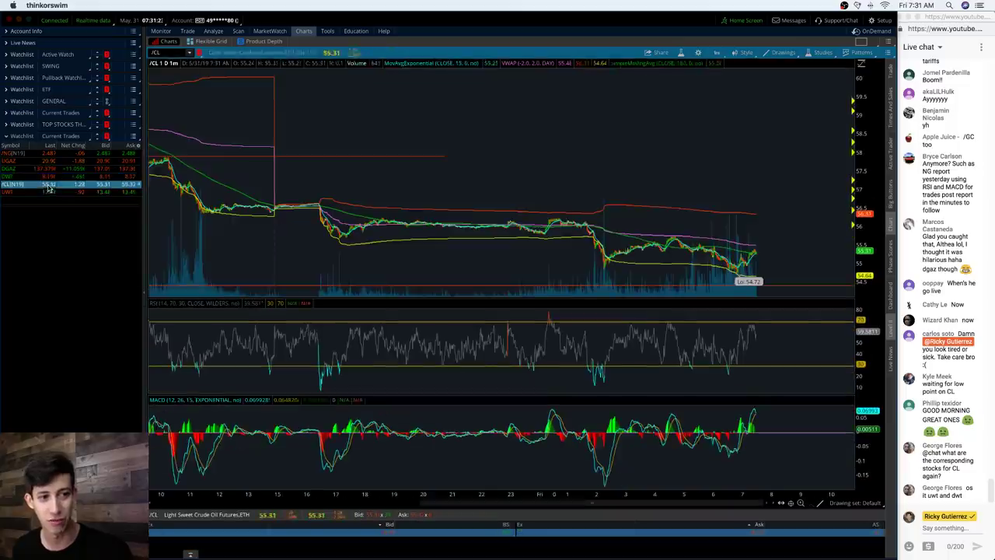
pyautogui.moveTo(806, 234); pyautogui.dragTo(493, 235)
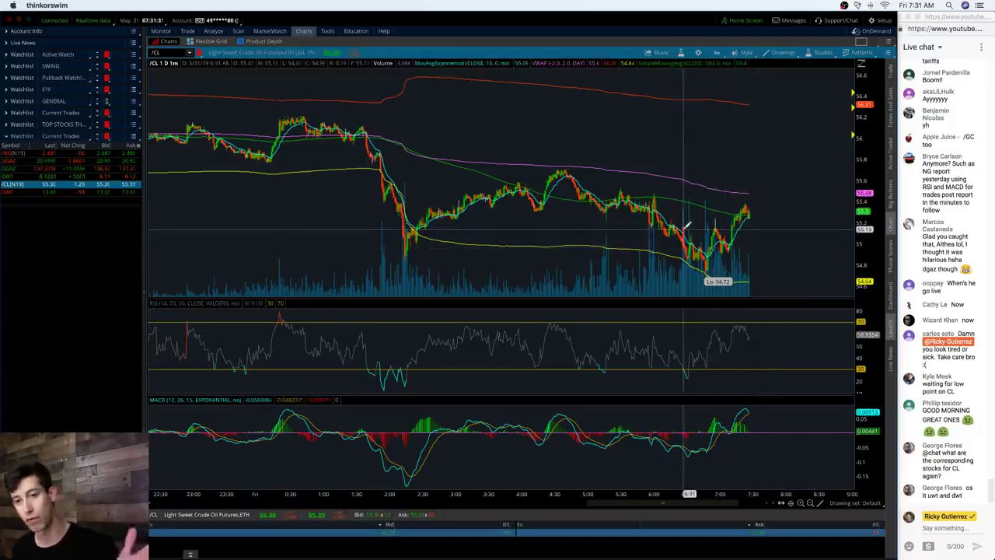
# Step: Create a price alert on DWT for a mark price of 8.18
pyautogui.click(44, 178)
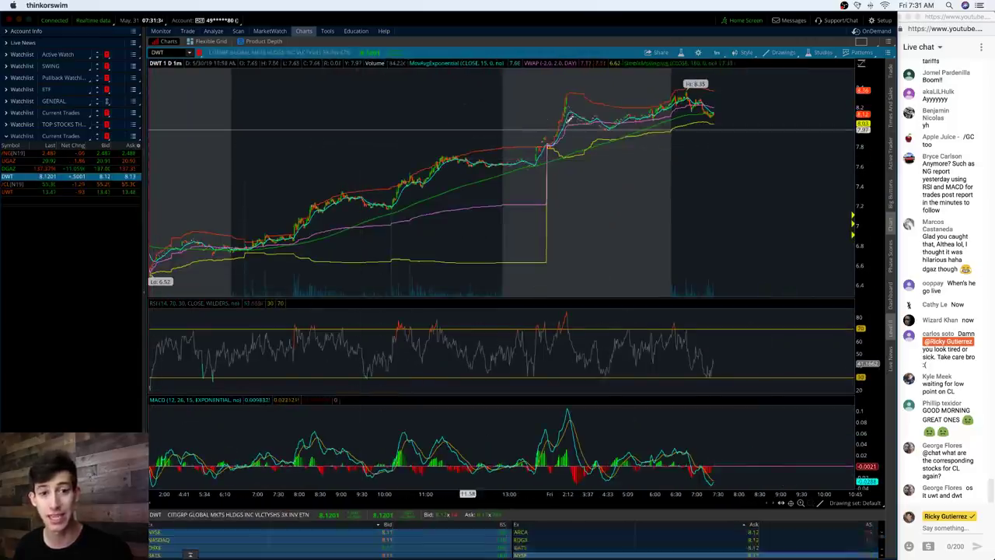
pyautogui.moveTo(758, 104); pyautogui.dragTo(591, 114)
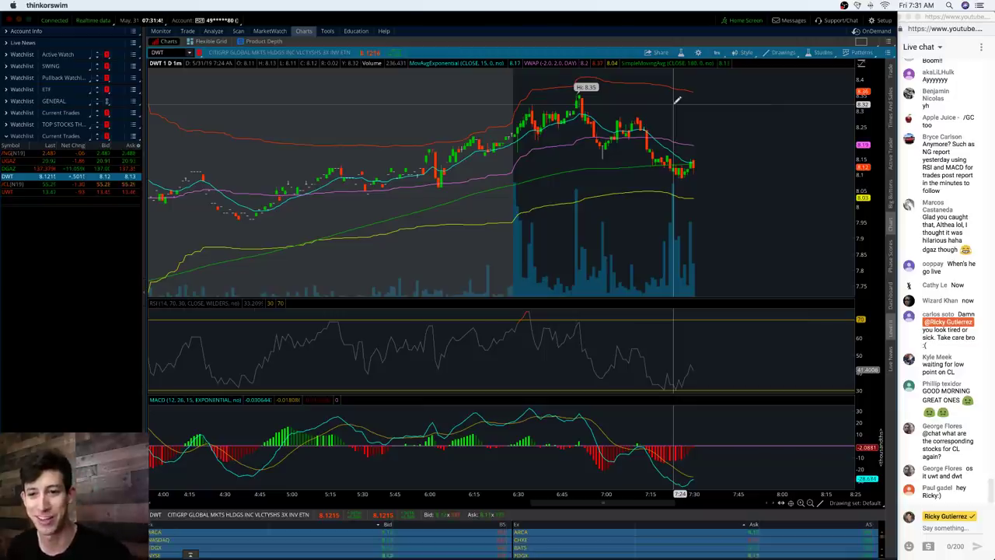
pyautogui.rightClick(721, 152)
pyautogui.click(751, 312)
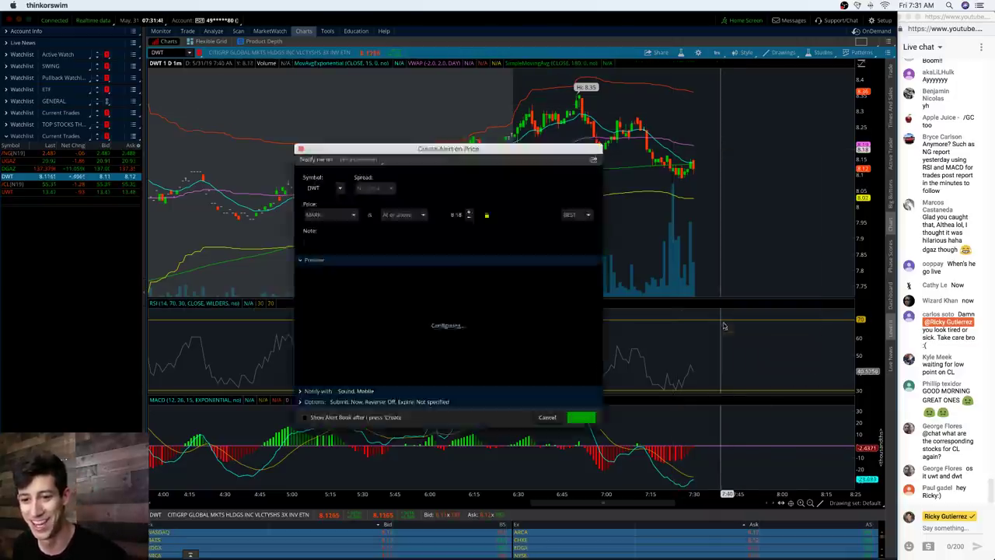
pyautogui.click(583, 418)
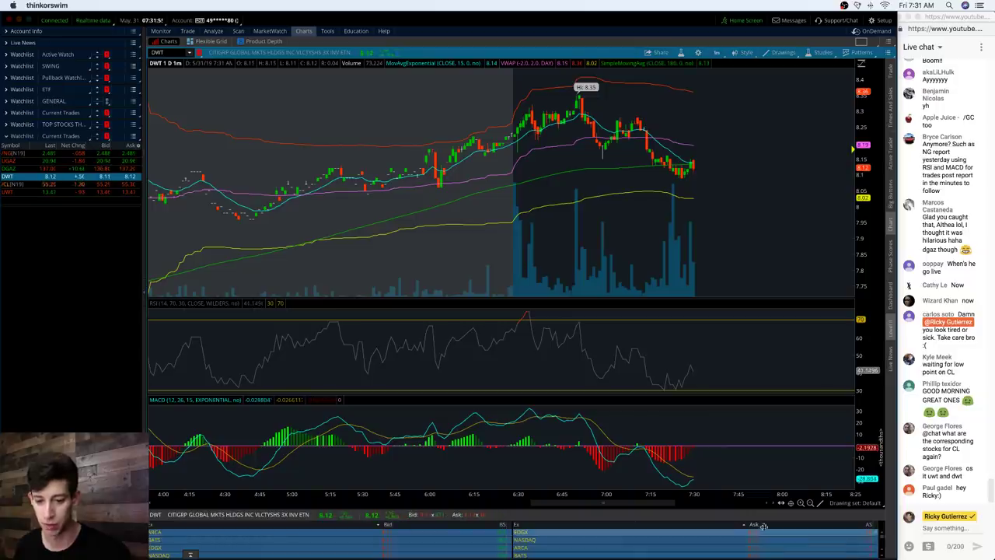
# Step: Prepare a day limit order to buy 2,000 DWT shares at 8.12 and bring it up for confirmation
pyautogui.click(735, 522)
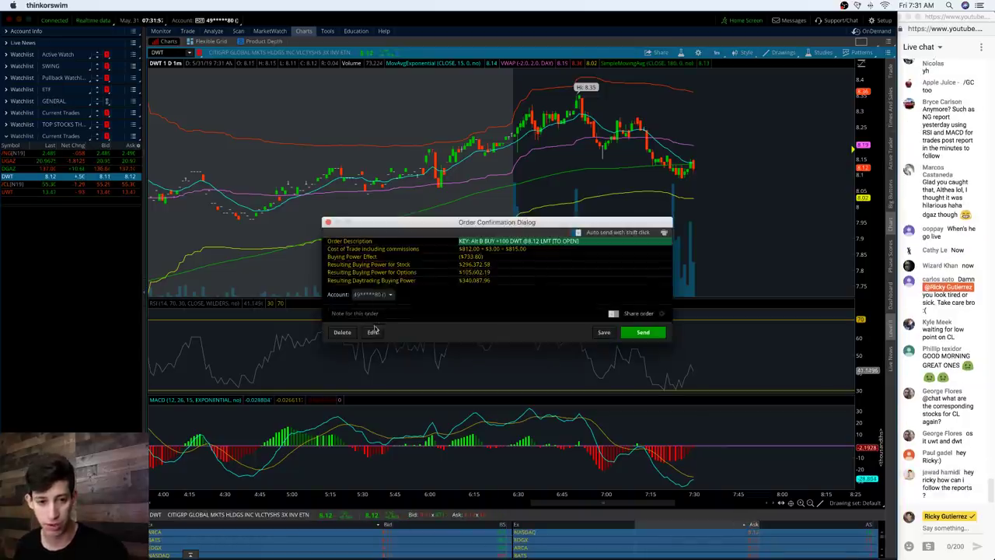
pyautogui.click(373, 330)
pyautogui.click(206, 501)
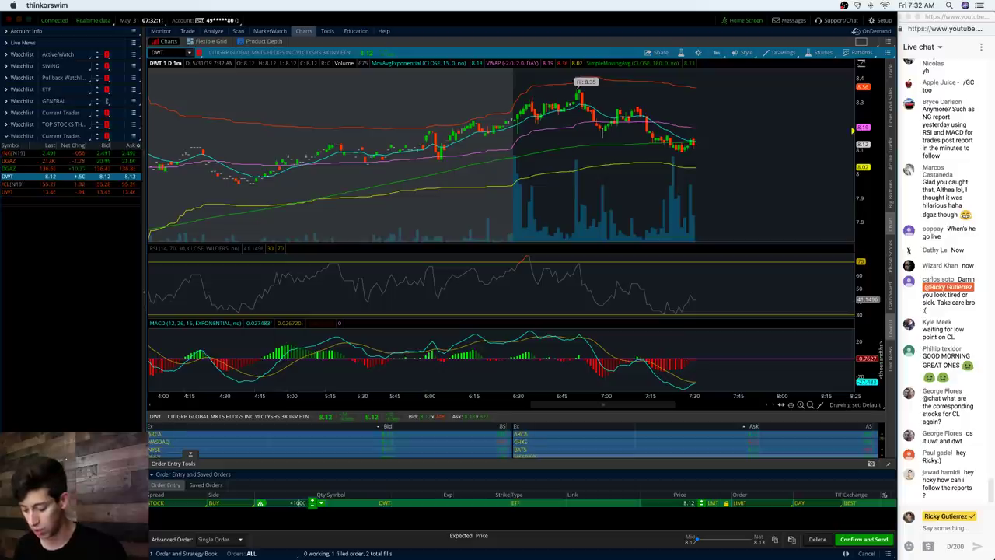
pyautogui.write('100')
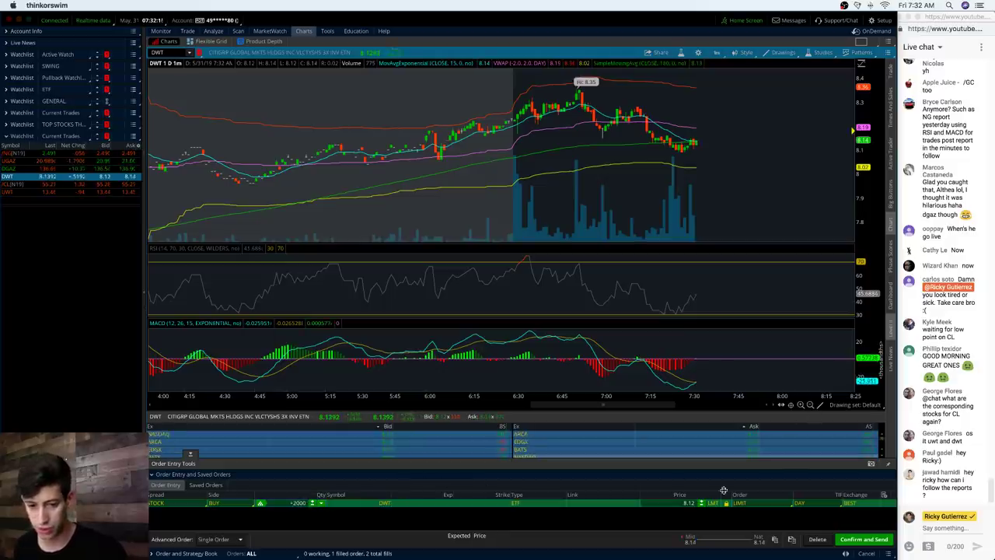
pyautogui.click(851, 538)
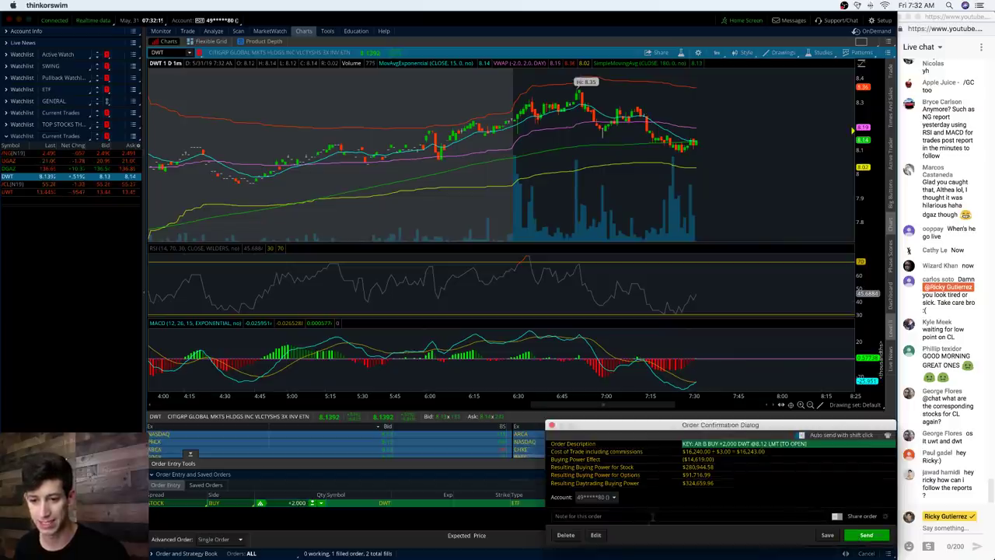
# Step: Increase the DWT buy order's quantity to 2,500 shares and send it at the 8.12 limit
pyautogui.click(596, 534)
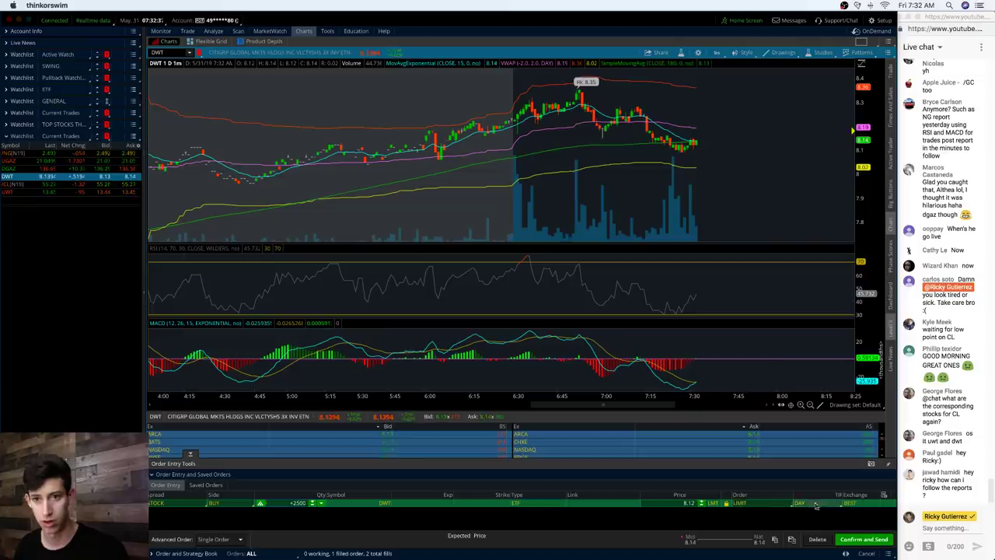
pyautogui.click(853, 539)
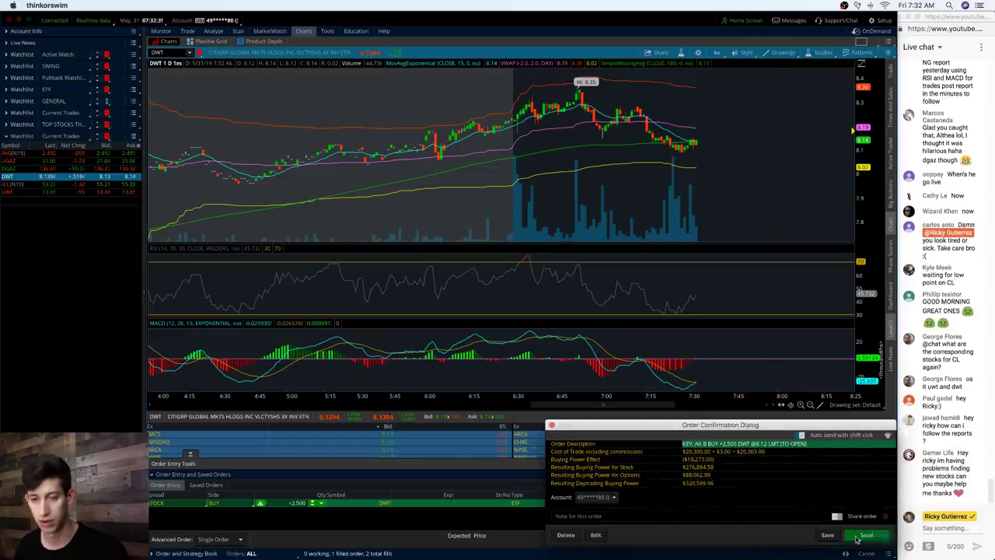
pyautogui.click(864, 534)
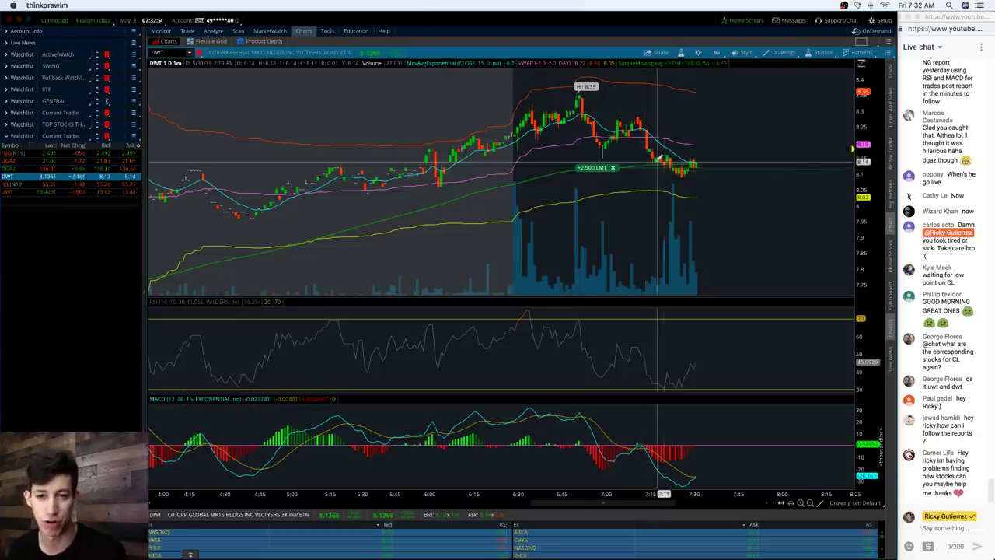
pyautogui.moveTo(597, 168)
pyautogui.mouseDown()
pyautogui.moveTo(602, 184)
pyautogui.moveTo(599, 116)
pyautogui.moveTo(608, 167)
pyautogui.mouseUp()
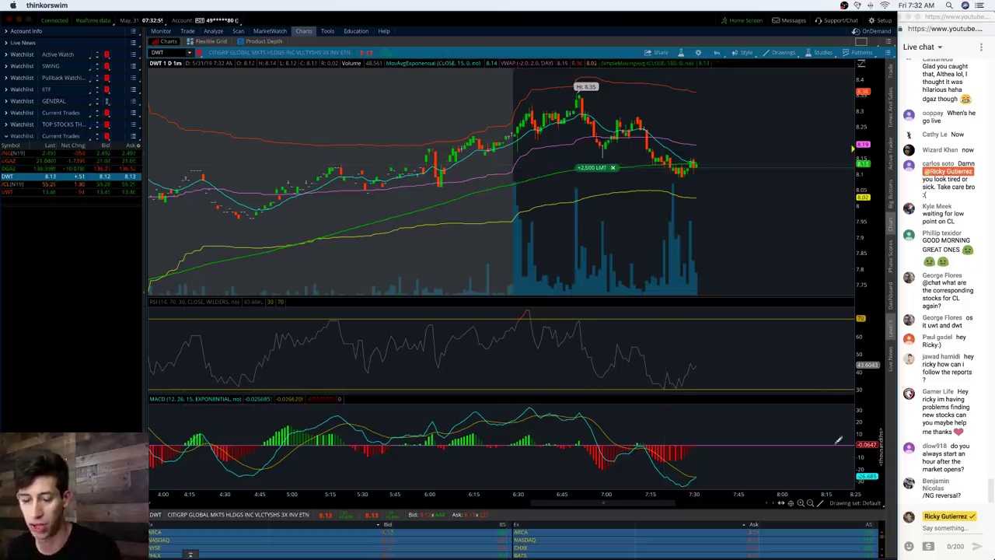
# Step: Examine the /NG and DGAZ 1-minute charts for signs of a natural gas reversal near the day's low
pyautogui.click(52, 154)
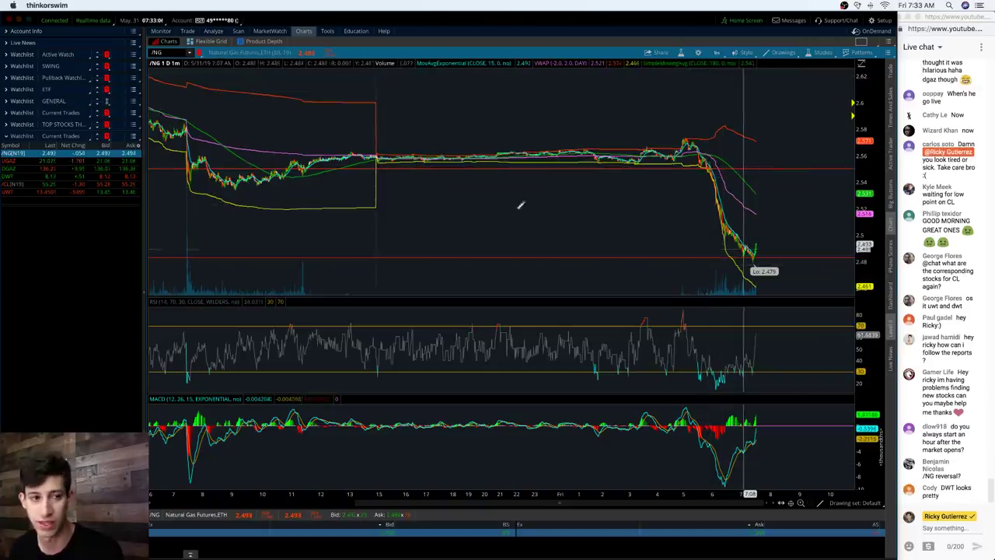
pyautogui.click(45, 168)
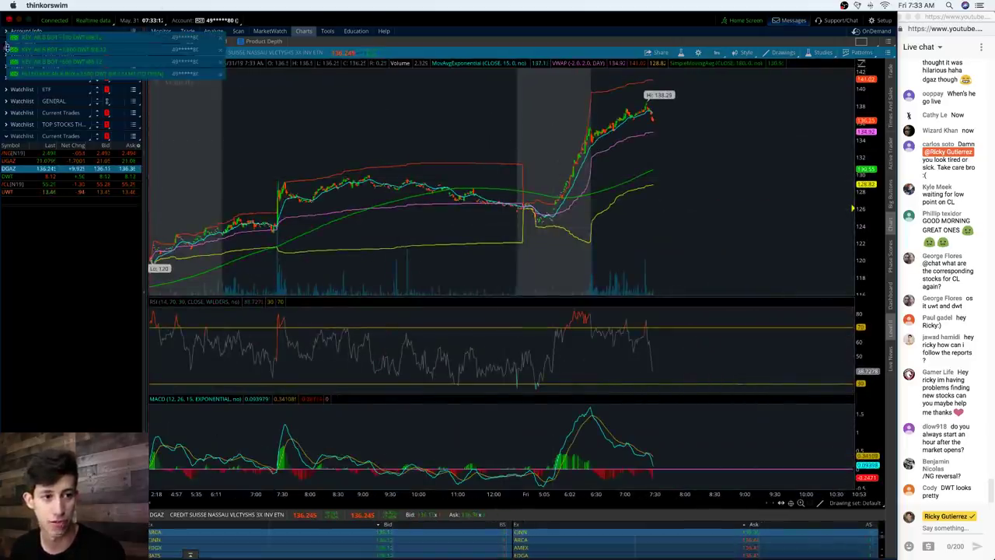
pyautogui.press('XF86AudioRaiseVolume')
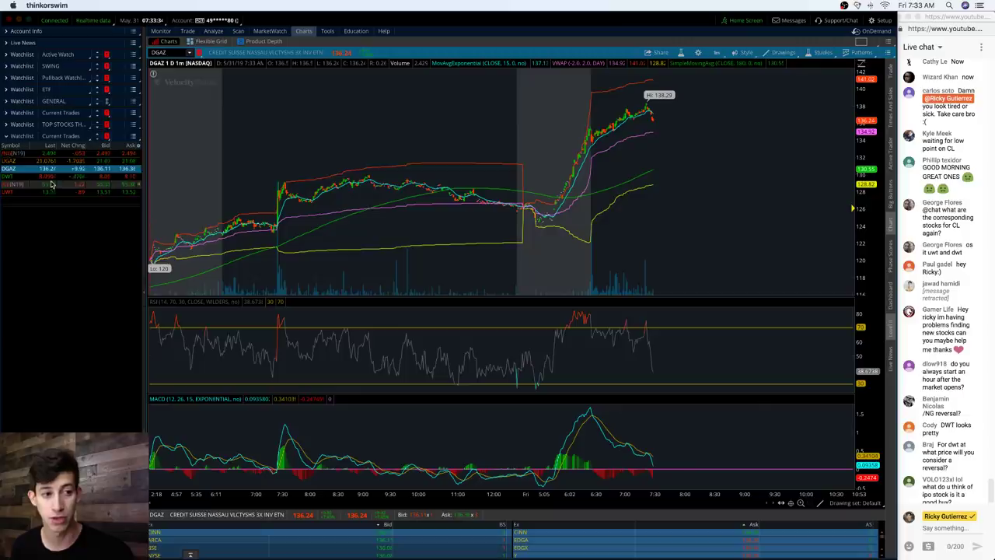
pyautogui.click(48, 153)
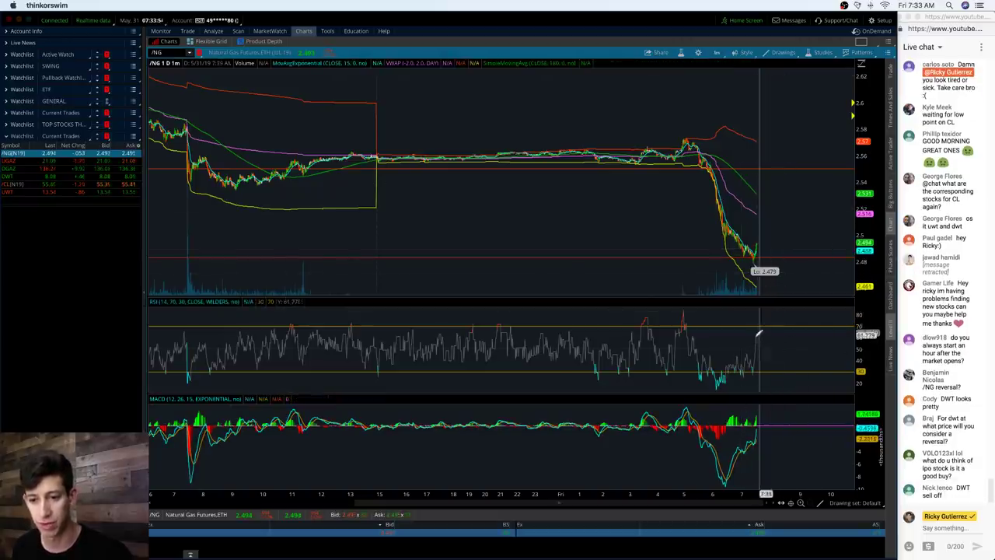
pyautogui.moveTo(766, 244); pyautogui.dragTo(774, 271)
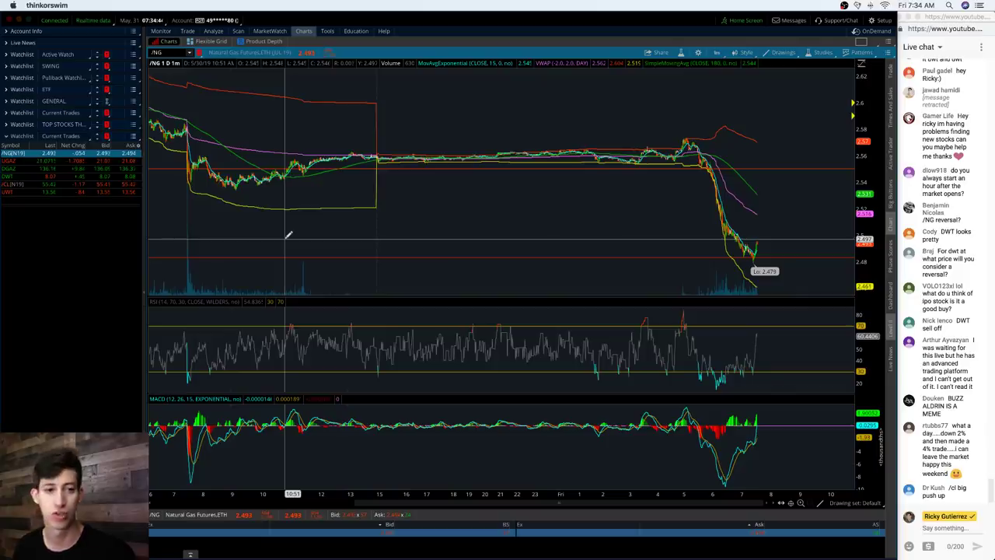
# Step: Check the DWT chart's latest candles and the open position in Active Trader, returning to the full 1-day chart
pyautogui.click(50, 177)
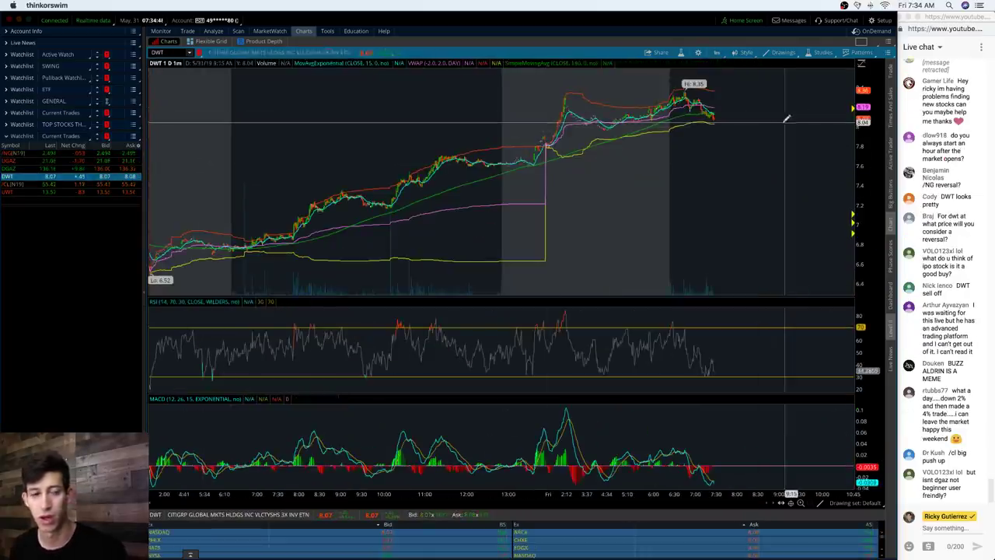
pyautogui.moveTo(785, 119); pyautogui.dragTo(566, 121)
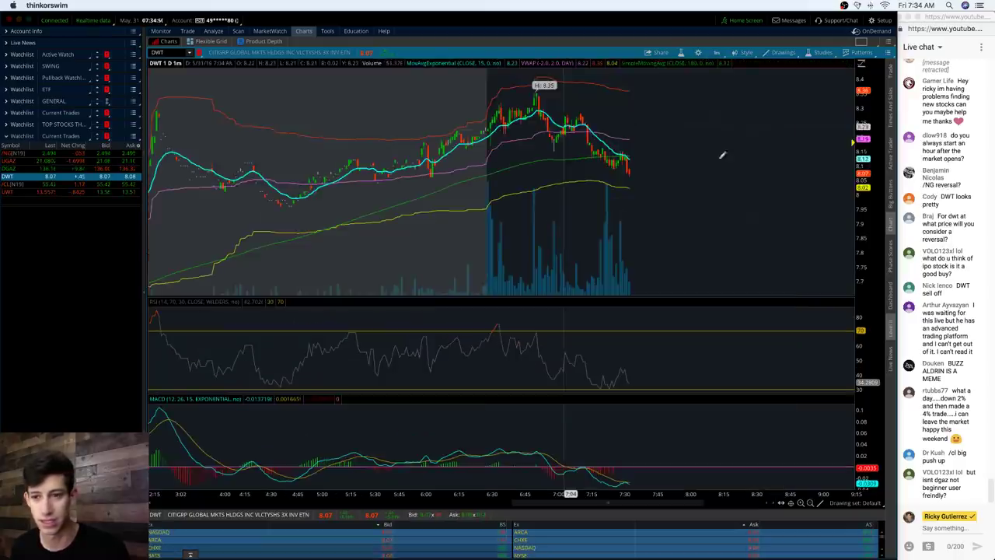
pyautogui.click(892, 153)
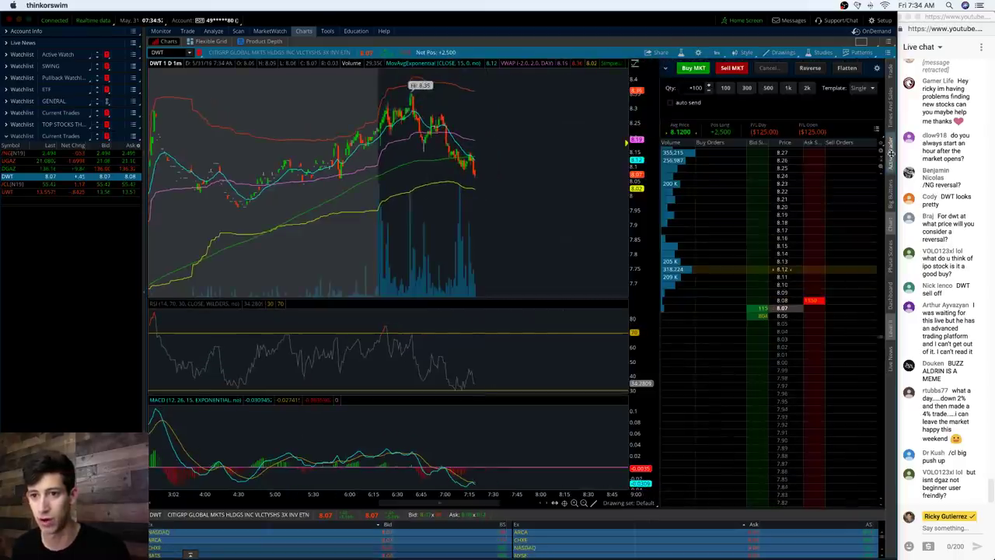
pyautogui.click(892, 153)
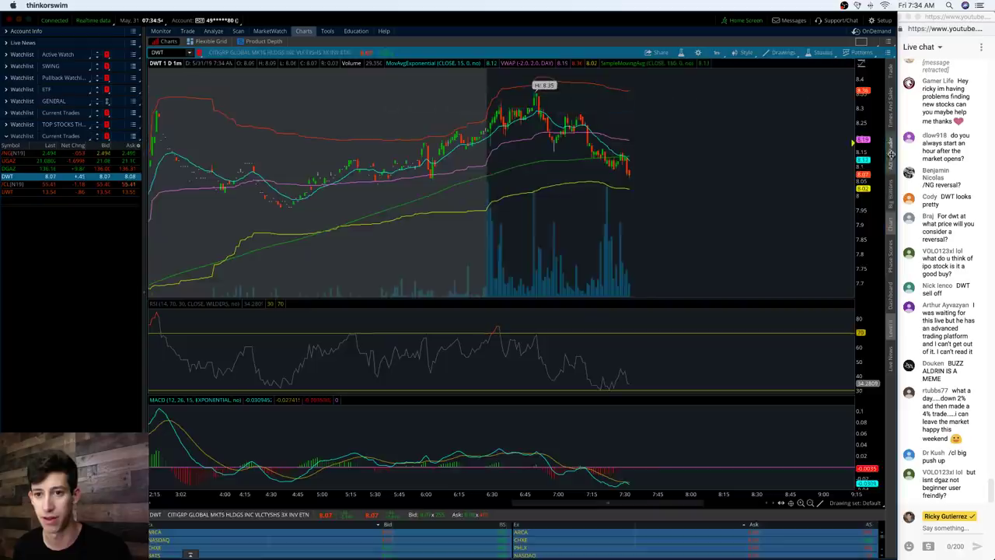
pyautogui.click(801, 503)
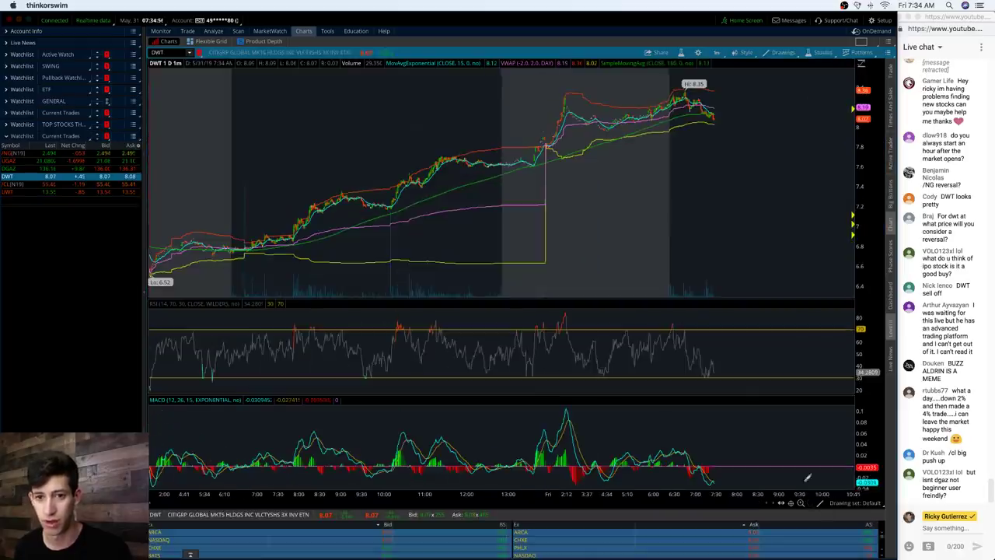
# Step: Create another price alert on the DWT chart just beside the latest candles
pyautogui.rightClick(721, 109)
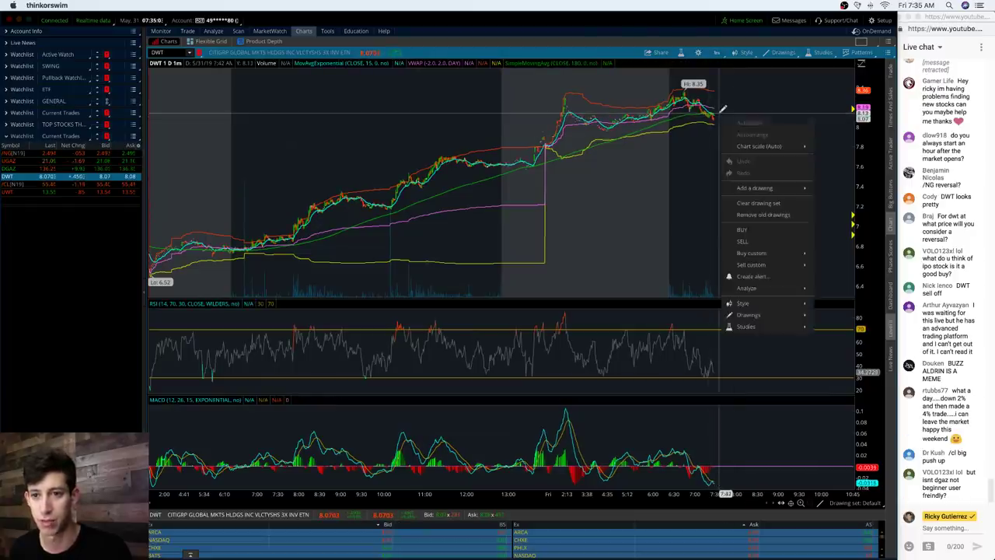
pyautogui.click(754, 276)
pyautogui.click(581, 416)
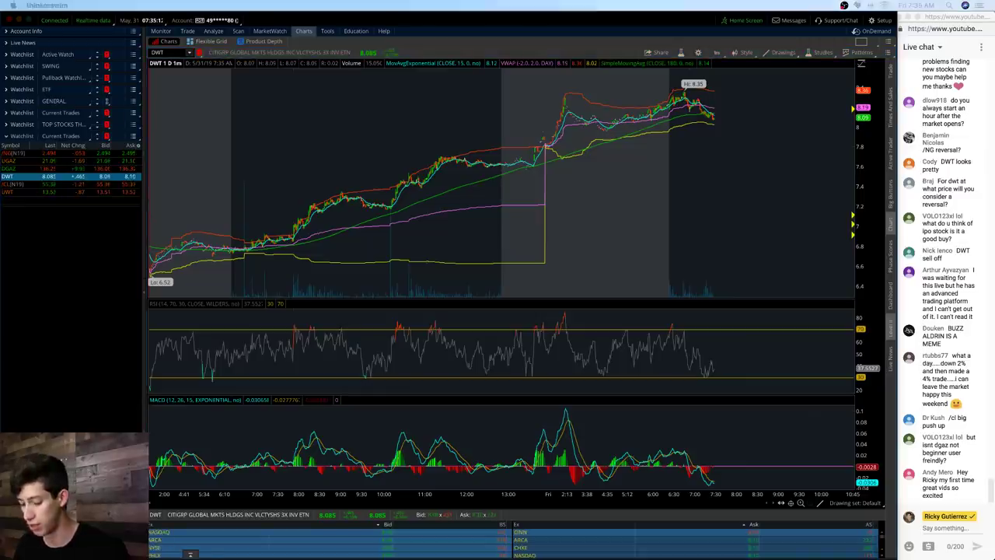
# Step: Compare the latest candles on the /CL, /NG and DWT 1-minute charts, finishing on a close-up of today's /CL price action
pyautogui.click(48, 184)
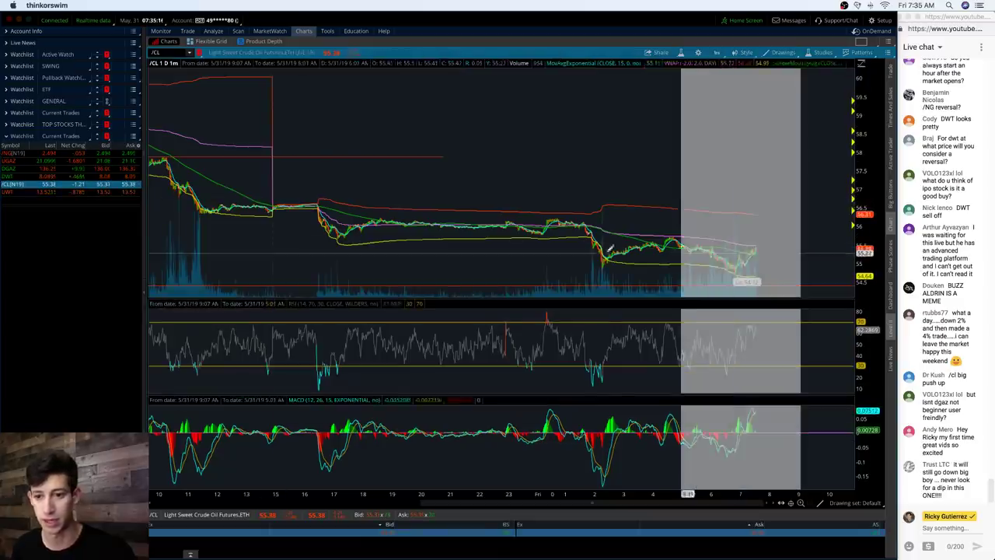
pyautogui.moveTo(610, 248); pyautogui.dragTo(573, 251)
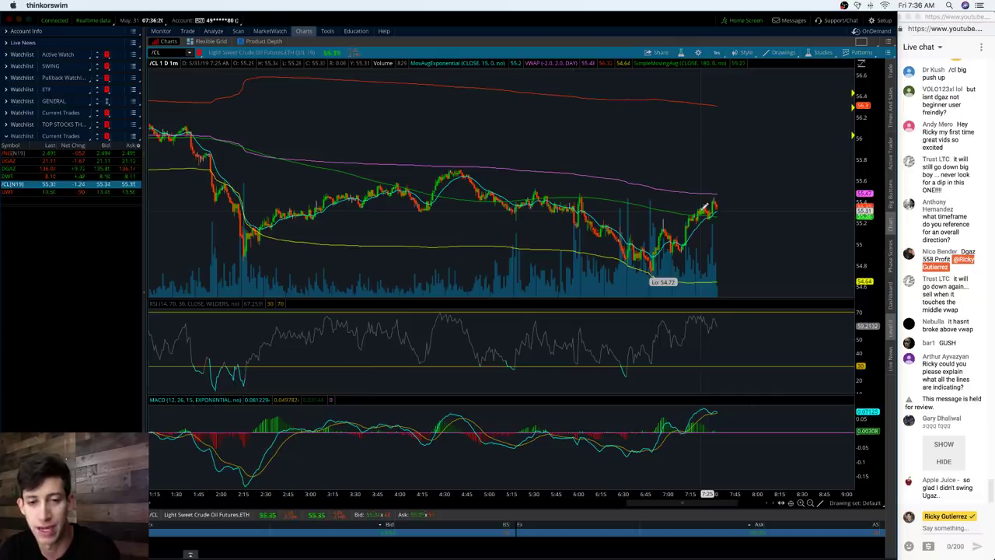
pyautogui.click(45, 154)
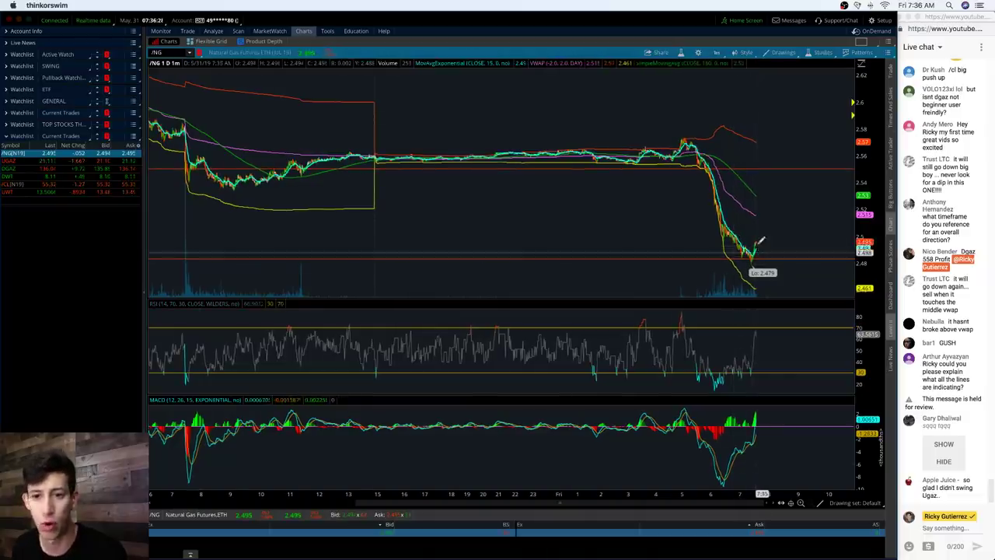
pyautogui.moveTo(758, 244); pyautogui.dragTo(765, 206)
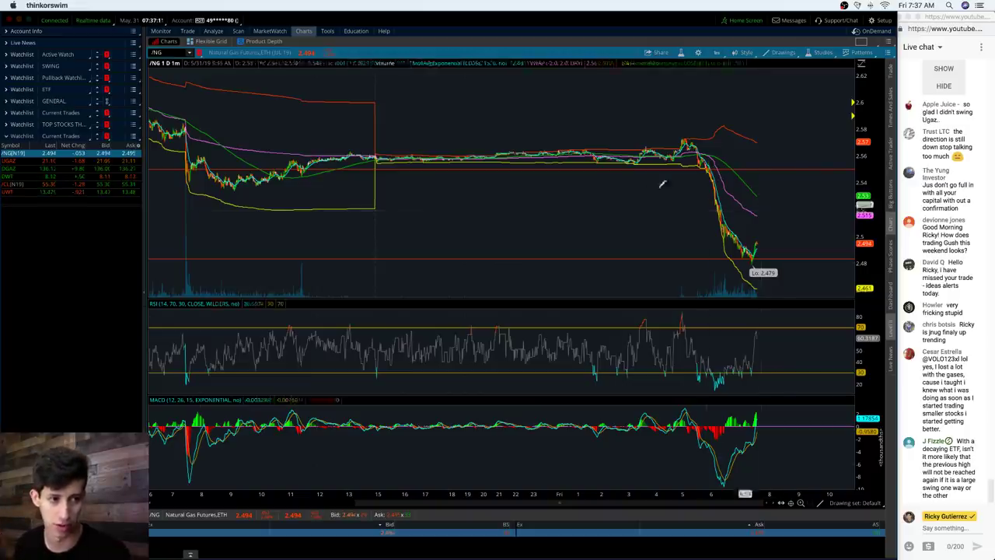
pyautogui.click(53, 179)
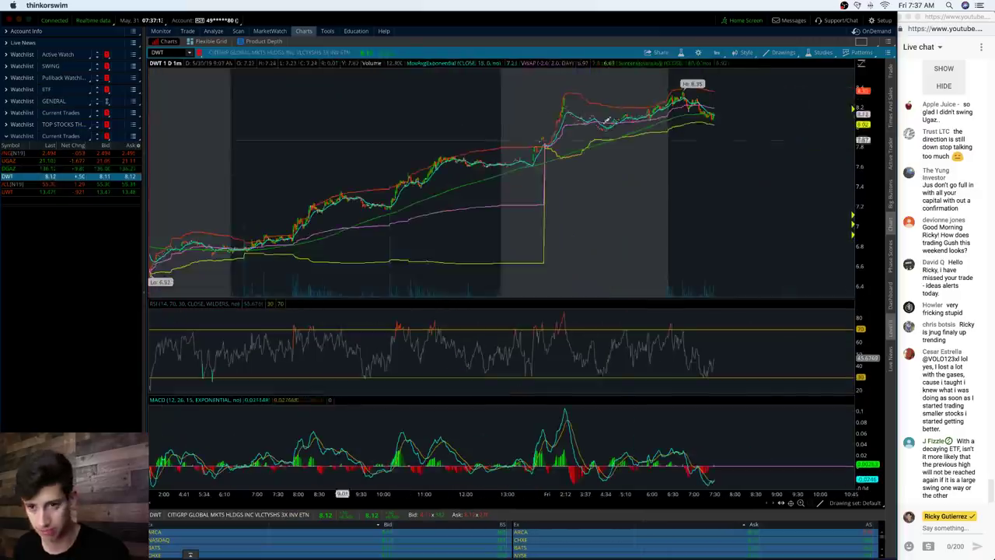
pyautogui.moveTo(786, 133); pyautogui.dragTo(525, 133)
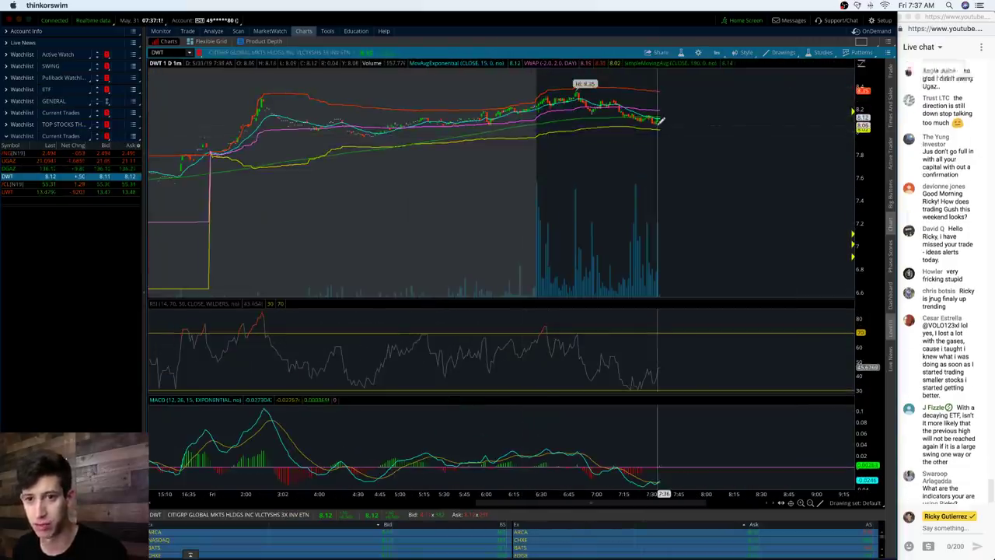
pyautogui.click(45, 184)
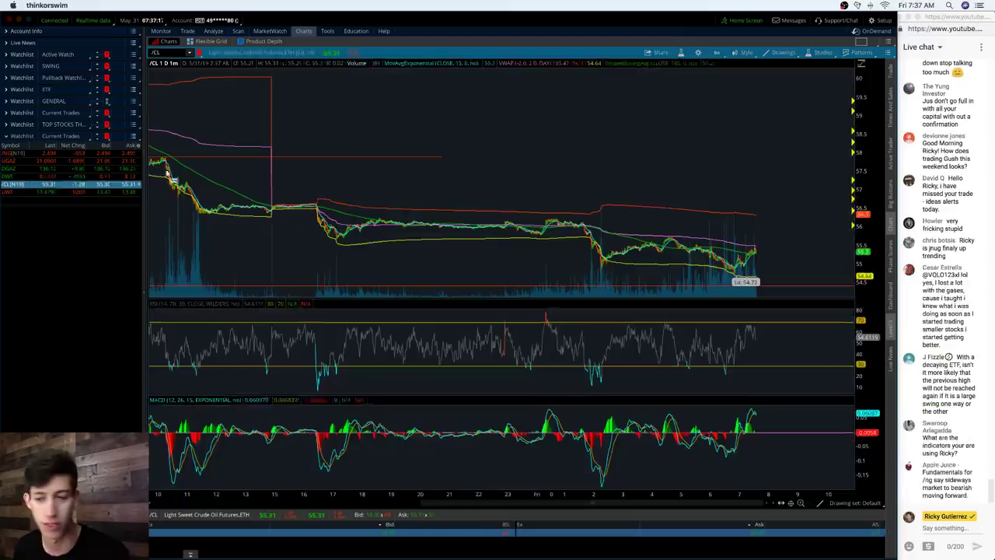
pyautogui.moveTo(783, 253); pyautogui.dragTo(557, 261)
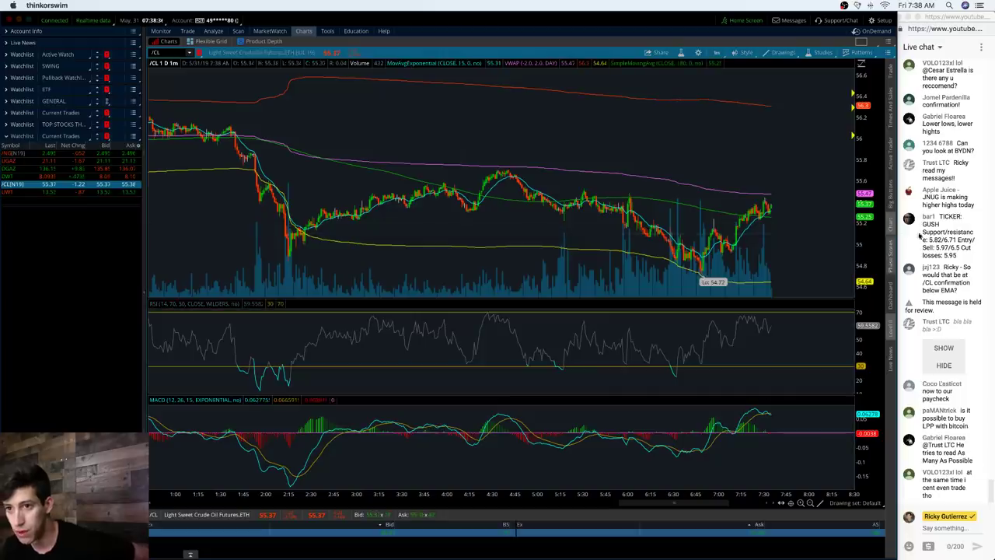
# Step: Read back through the live chat and hide the viewer message that is being held for review
pyautogui.scroll(10, 929, 216)
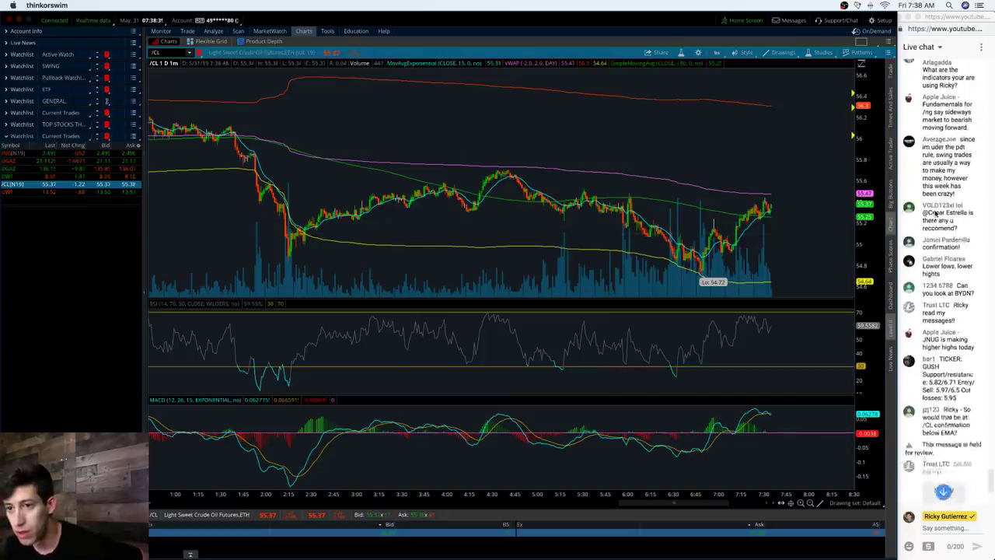
pyautogui.scroll(5, 936, 213)
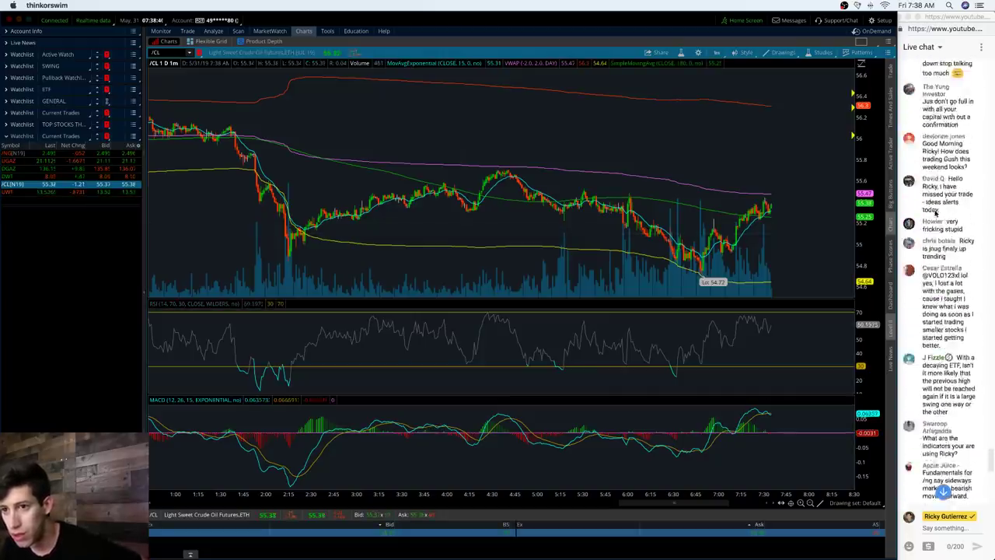
pyautogui.scroll(3, 936, 213)
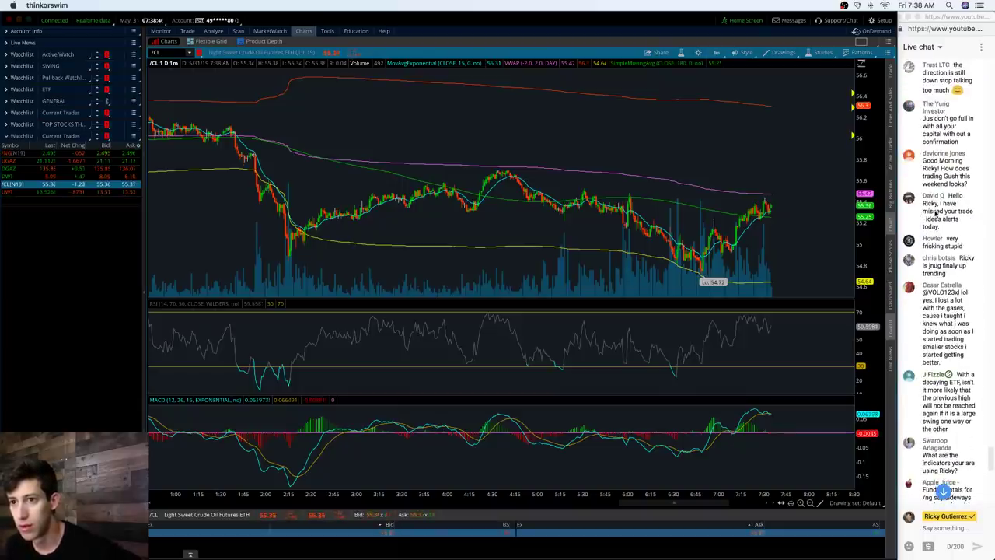
pyautogui.scroll(-5, 937, 214)
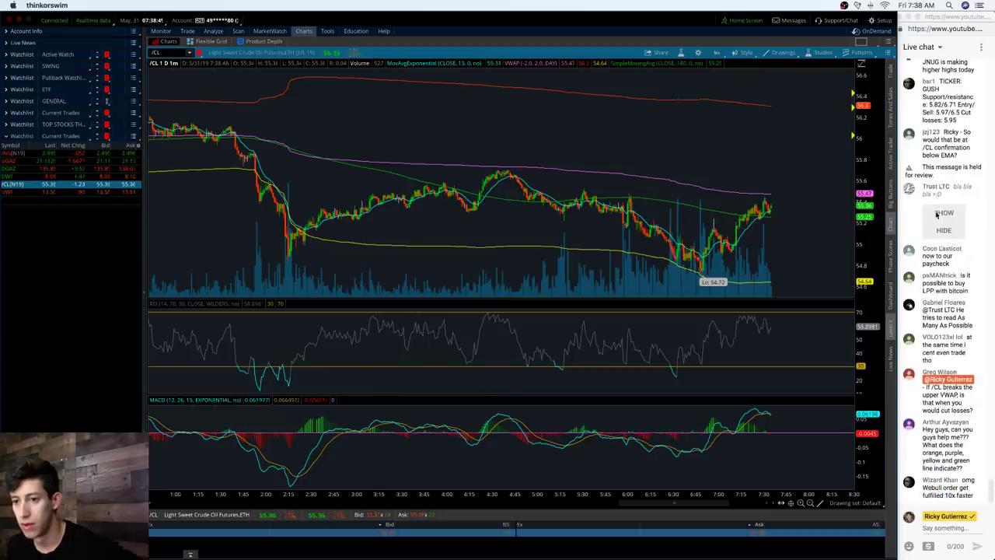
pyautogui.click(961, 175)
pyautogui.click(944, 230)
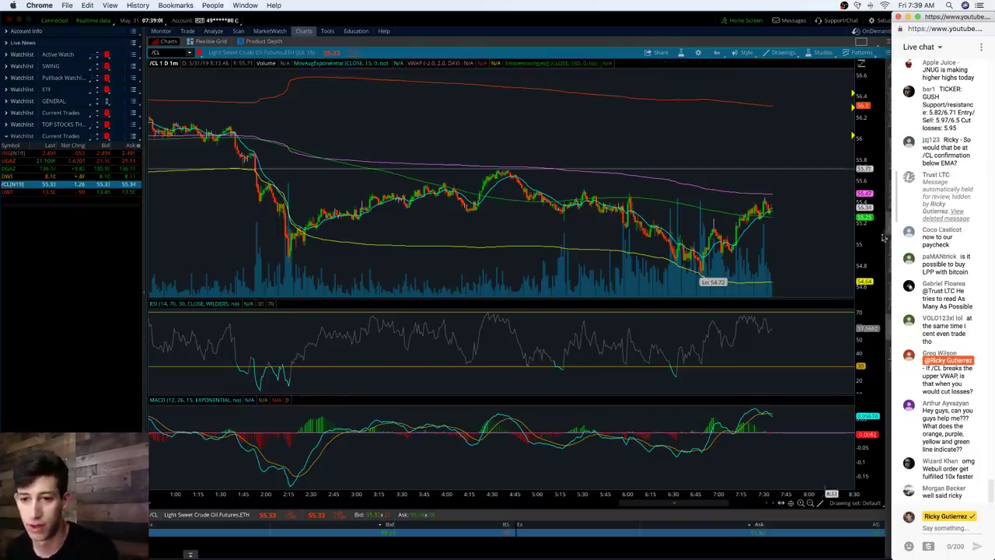
# Step: Create a price alert on the /CL chart for the mark falling below 55.22
pyautogui.rightClick(776, 223)
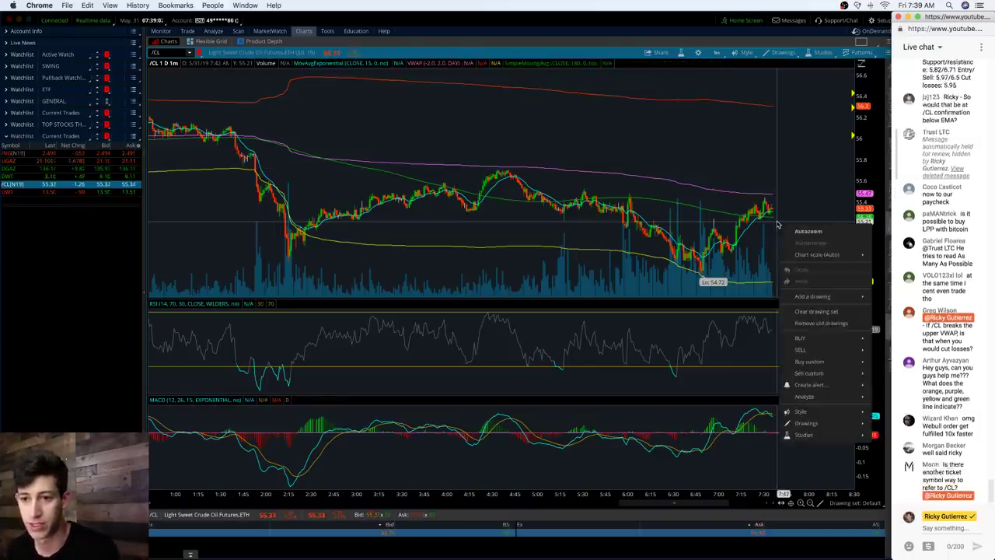
pyautogui.moveTo(847, 385)
pyautogui.click(887, 382)
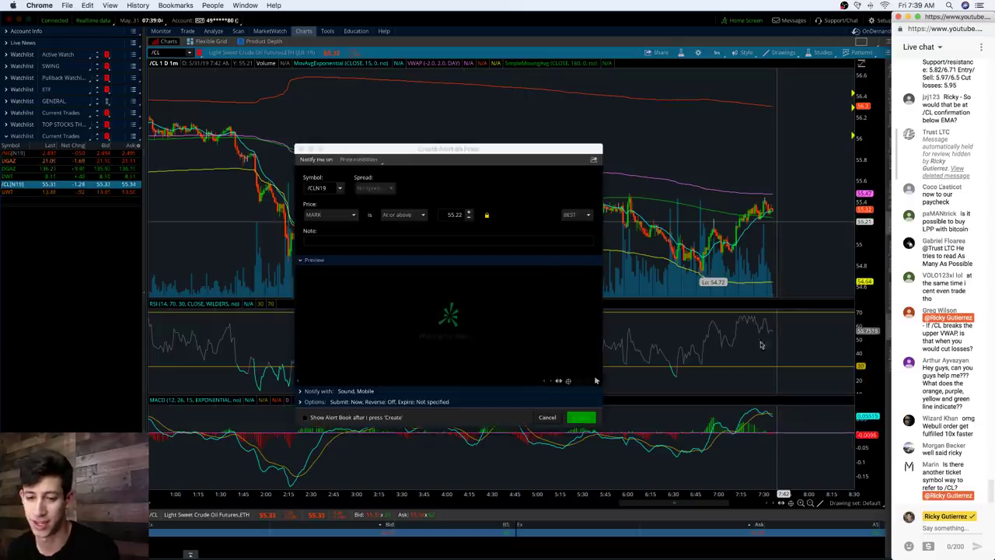
pyautogui.click(414, 215)
pyautogui.click(400, 256)
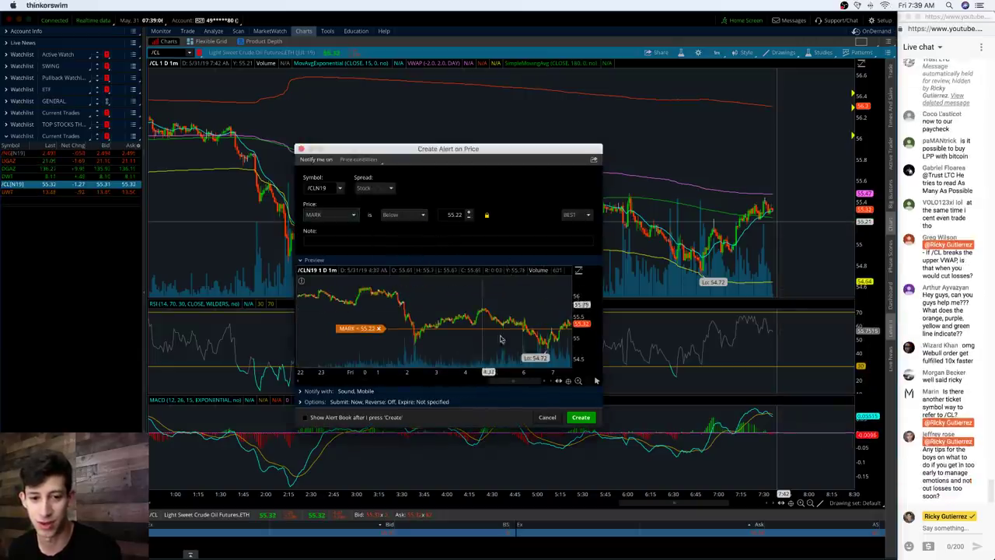
pyautogui.click(580, 417)
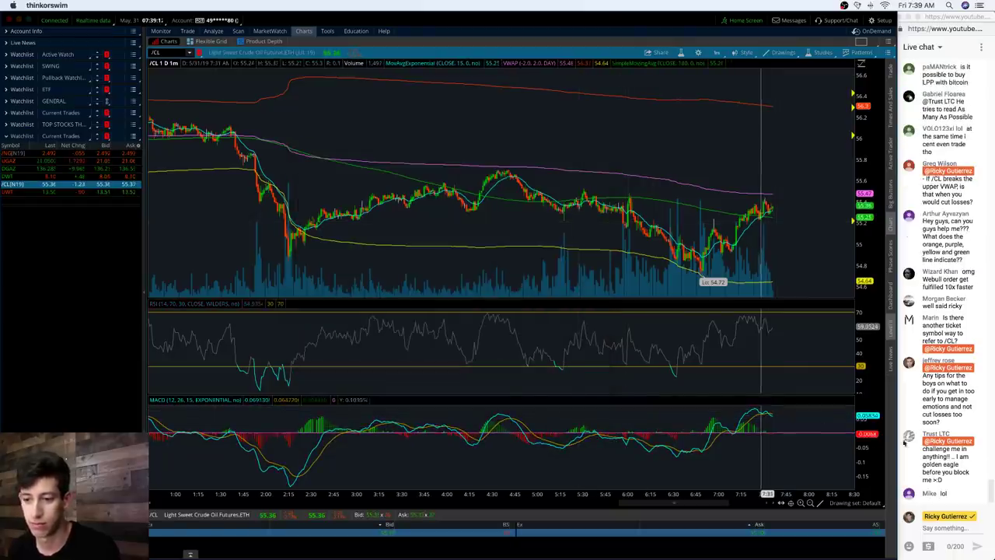
# Step: Hide the author of the challenging live chat message from the channel
pyautogui.click(936, 463)
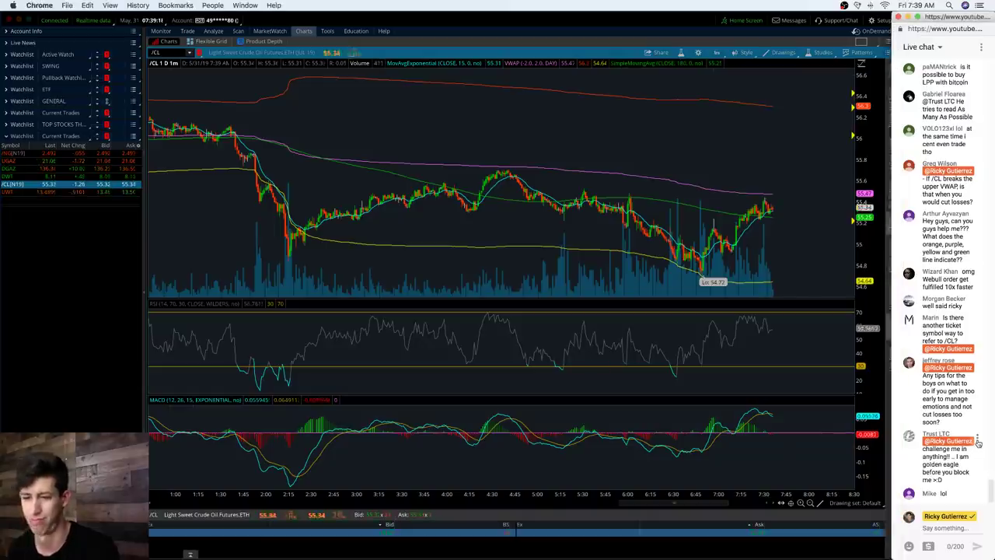
pyautogui.click(978, 440)
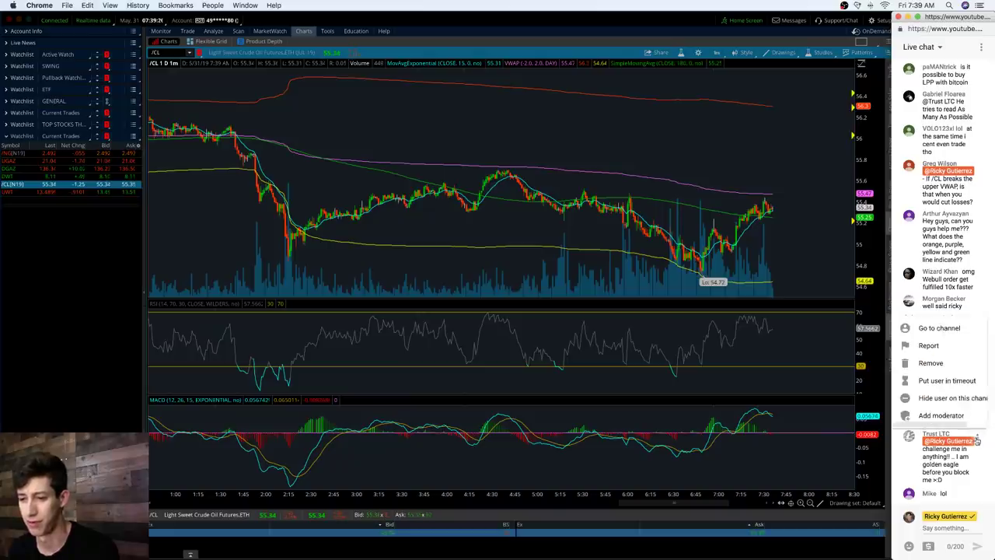
pyautogui.click(956, 399)
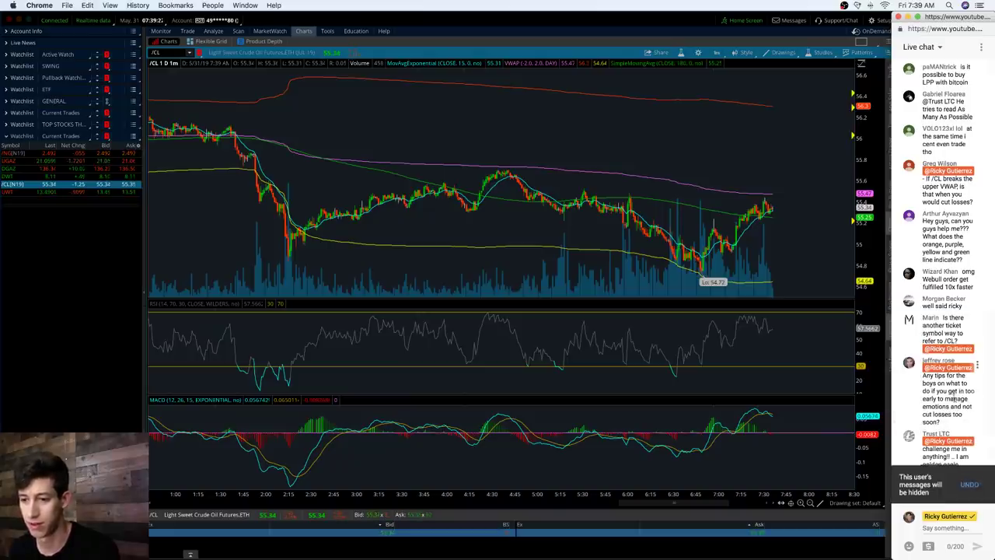
# Step: Create a second /CL price alert at the middle VWAP line for the mark at or above 55.48
pyautogui.rightClick(785, 196)
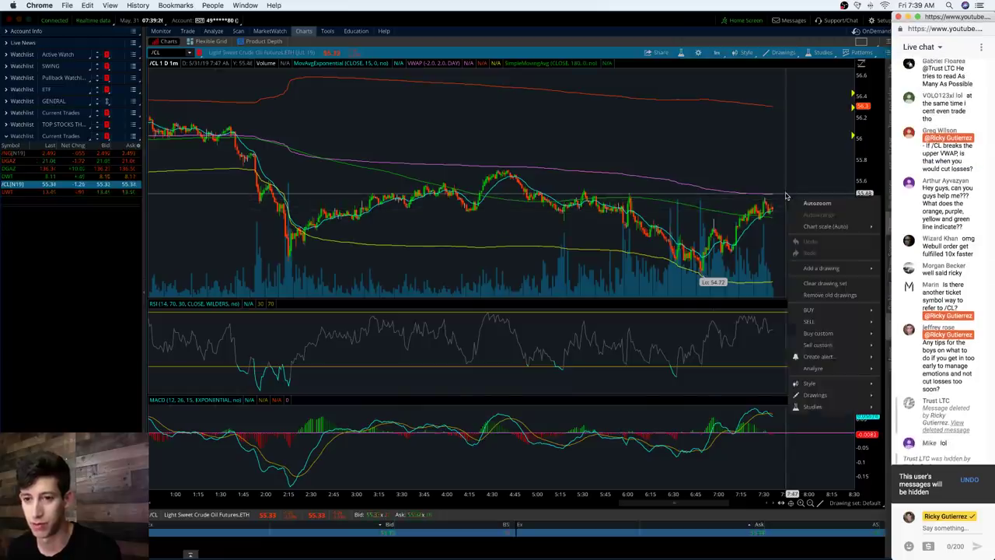
pyautogui.moveTo(855, 357)
pyautogui.click(892, 358)
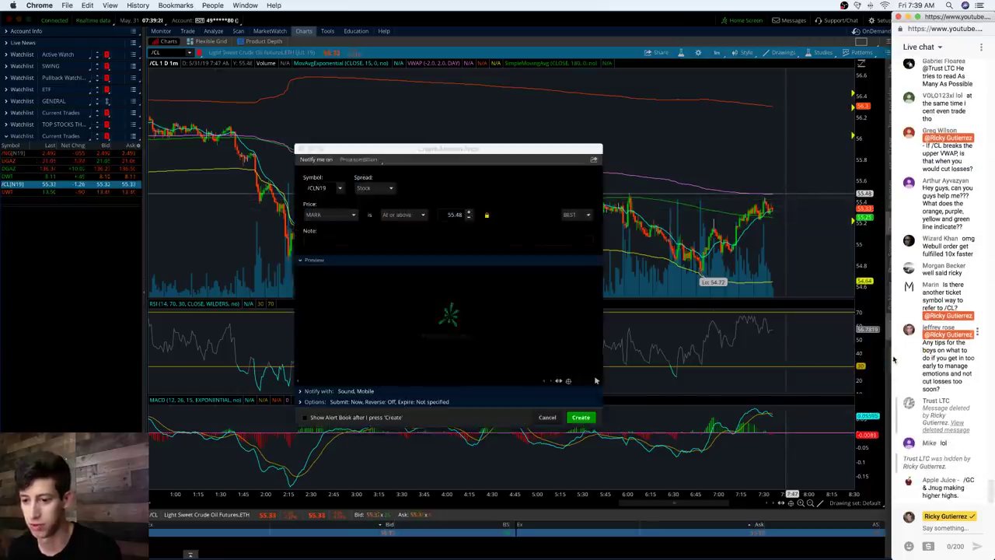
pyautogui.click(582, 416)
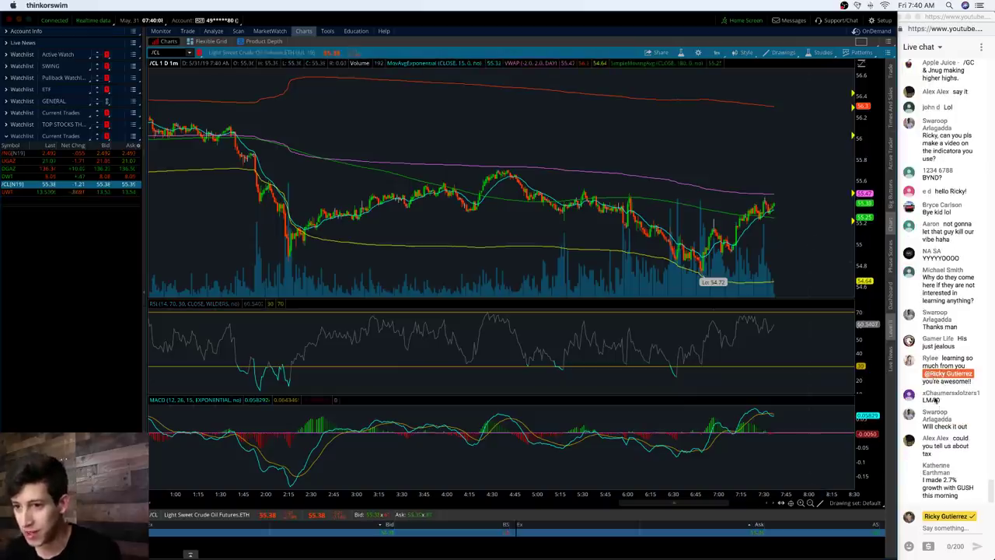
pyautogui.scroll(1, 939, 299)
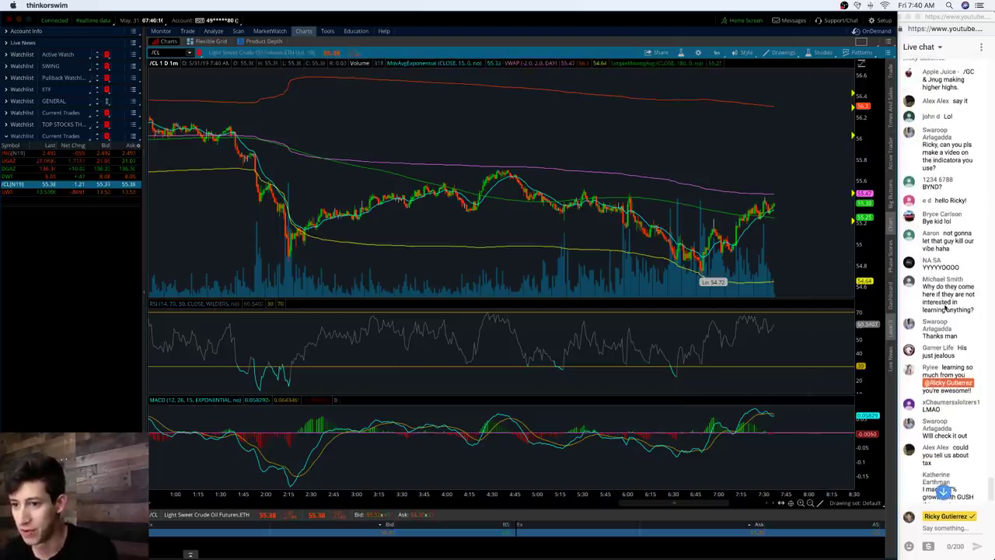
pyautogui.scroll(-3, 945, 311)
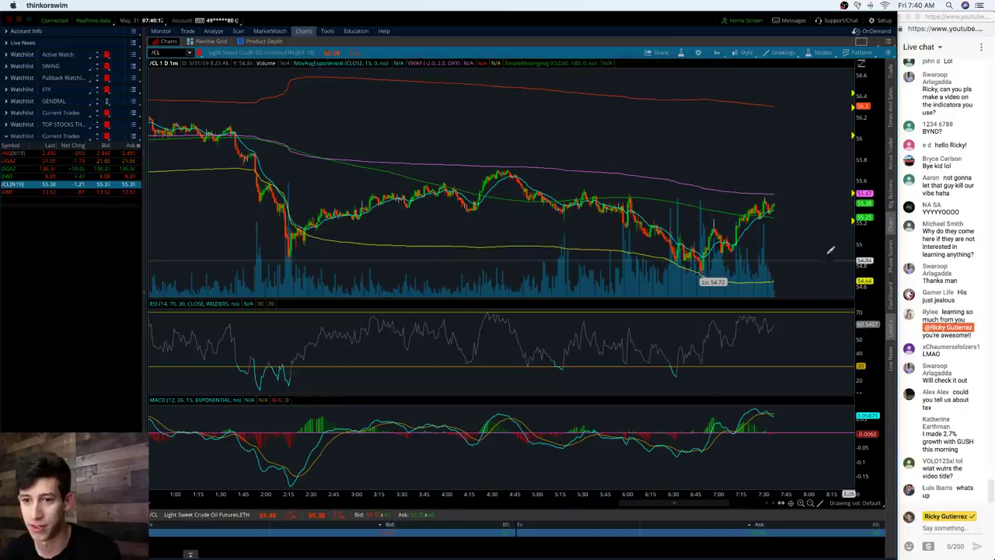
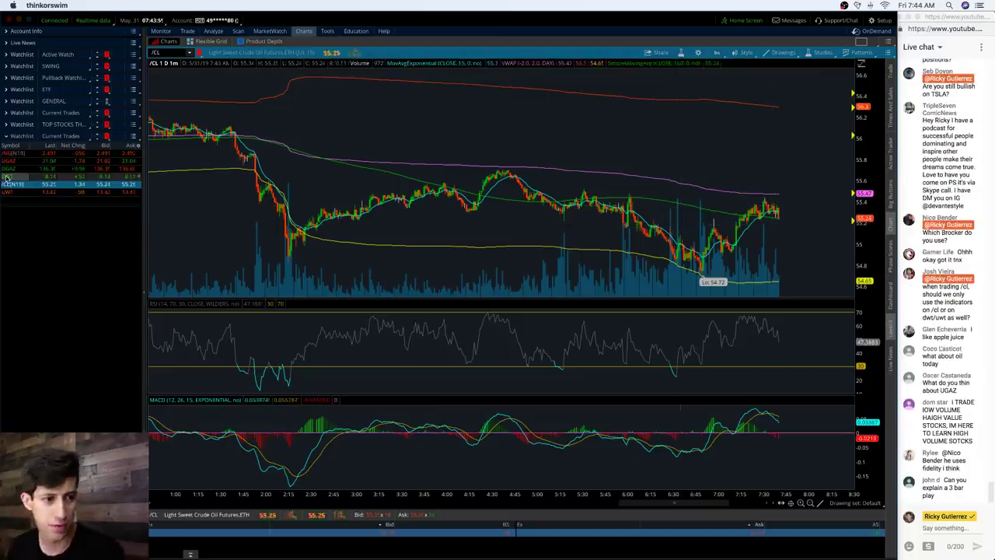
# Step: Check the DWT chart's recent candles and the open position's profit in Active Trader, returning to the full-width chart
pyautogui.click(48, 177)
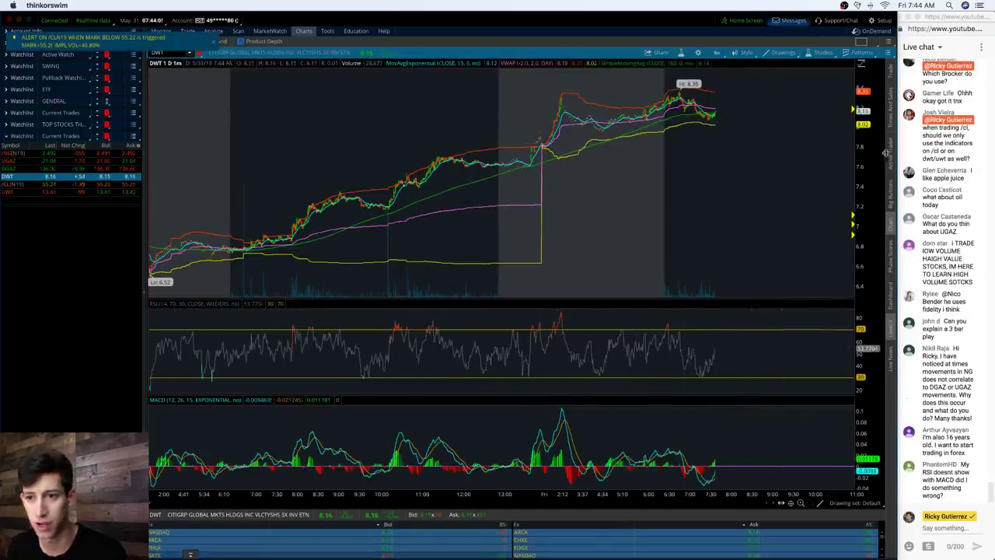
pyautogui.click(891, 152)
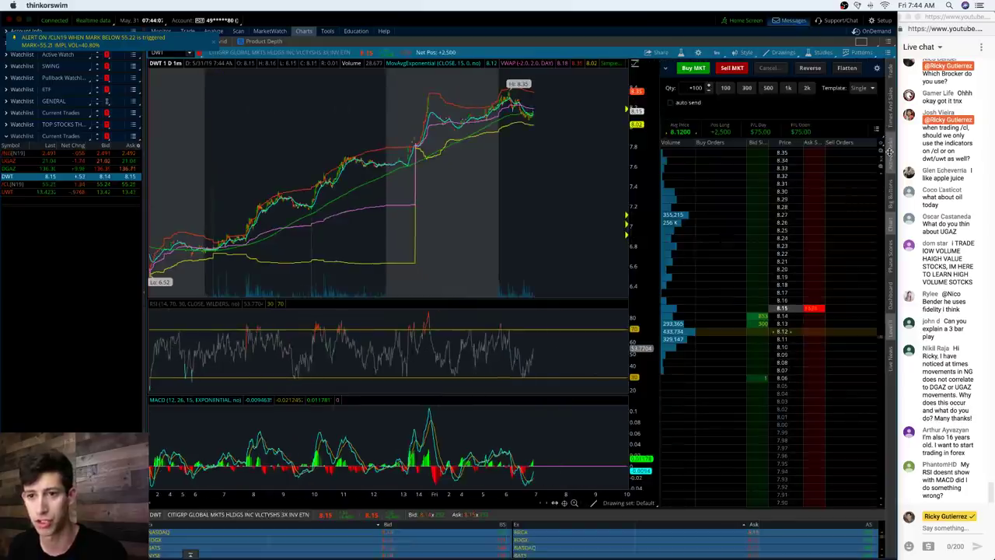
pyautogui.click(891, 152)
pyautogui.scroll(5, 778, 109)
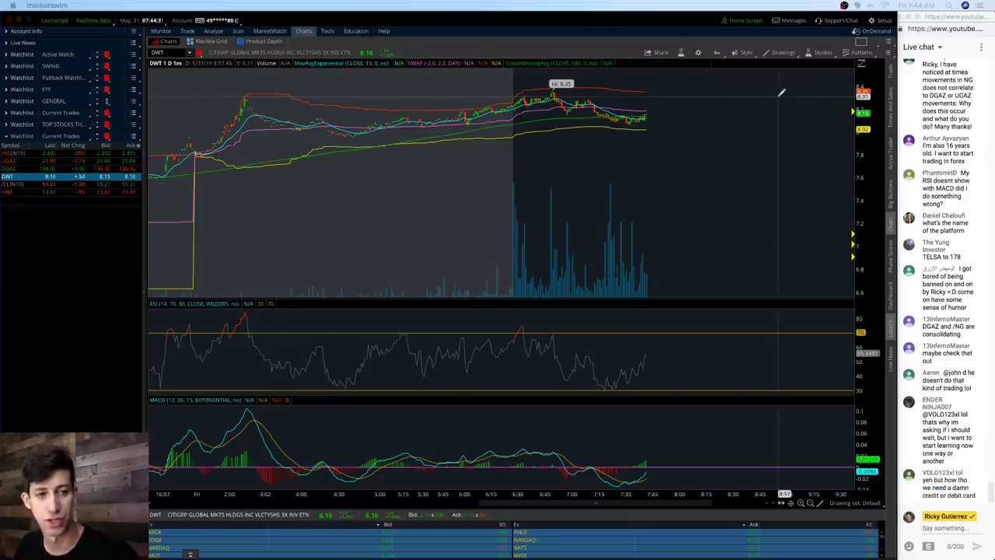
pyautogui.click(890, 161)
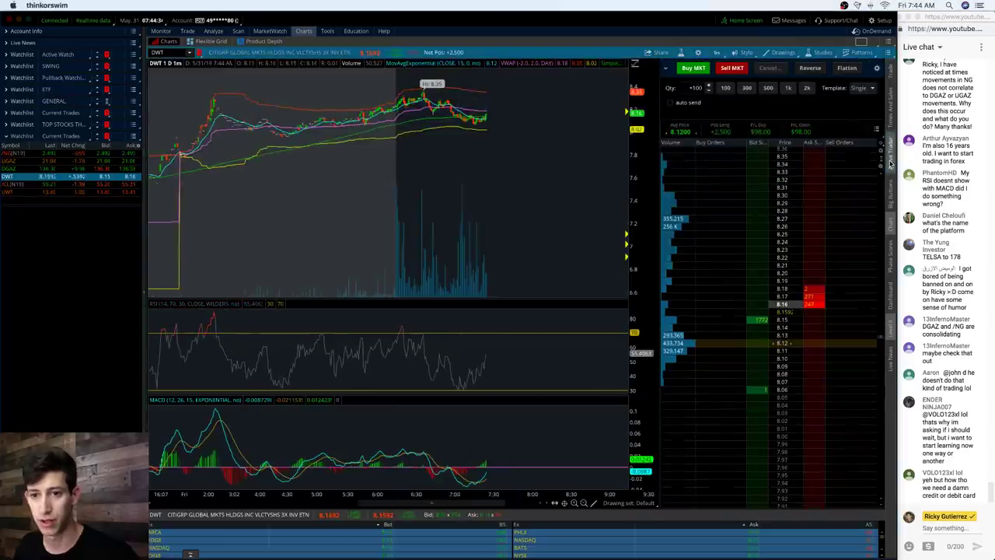
pyautogui.click(891, 161)
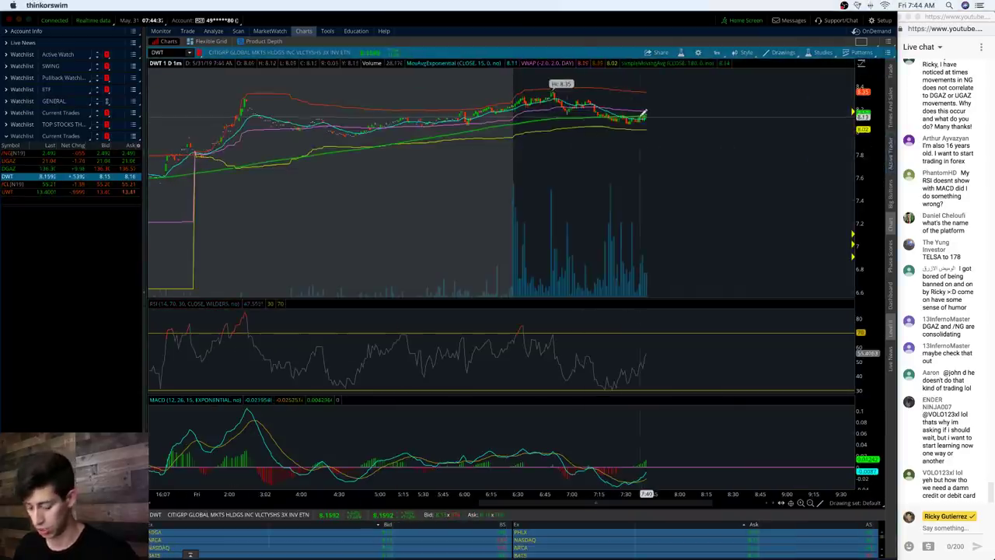
# Step: Draft a DWT buy limit order for 5,000 shares, checking the open position in Active Trader
pyautogui.click(643, 114)
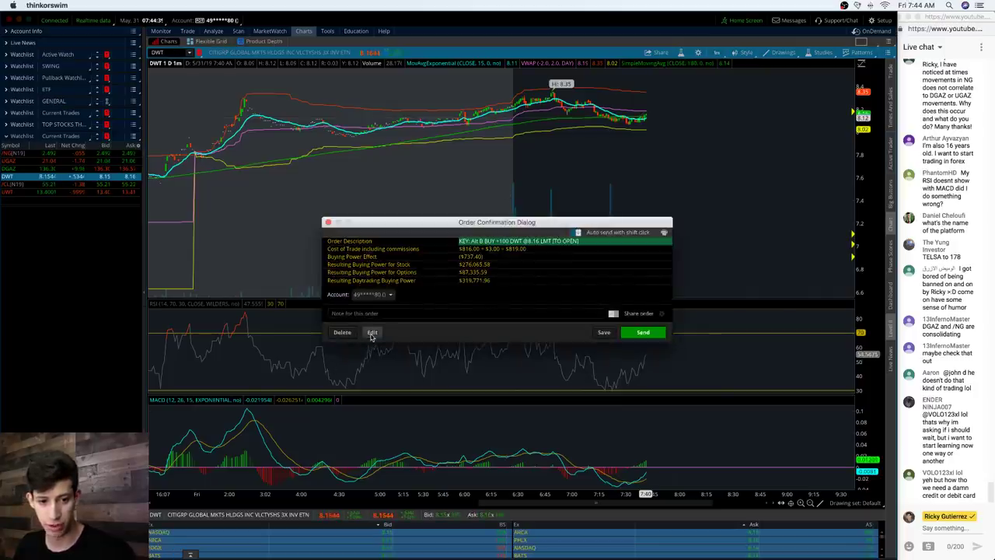
pyautogui.press('Escape')
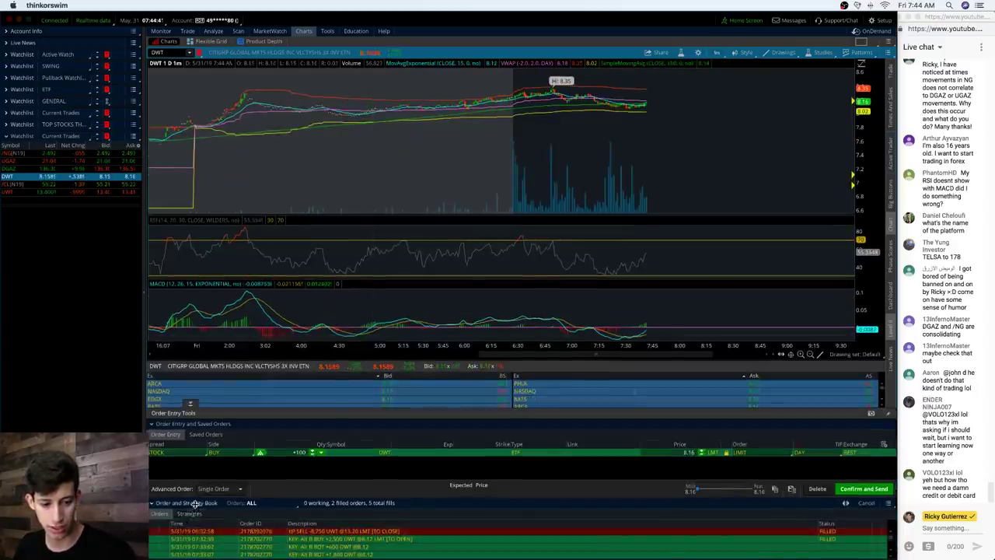
pyautogui.click(213, 482)
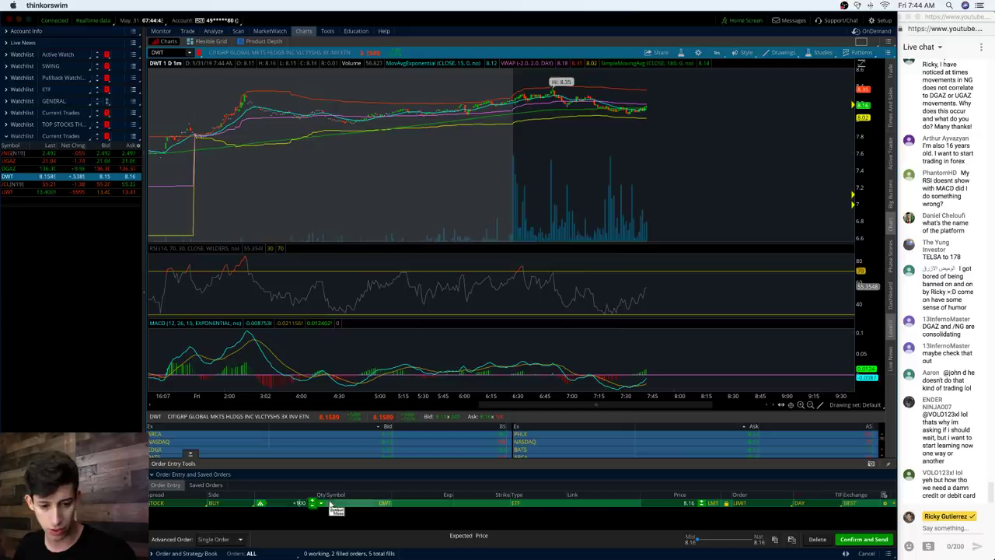
pyautogui.click(892, 150)
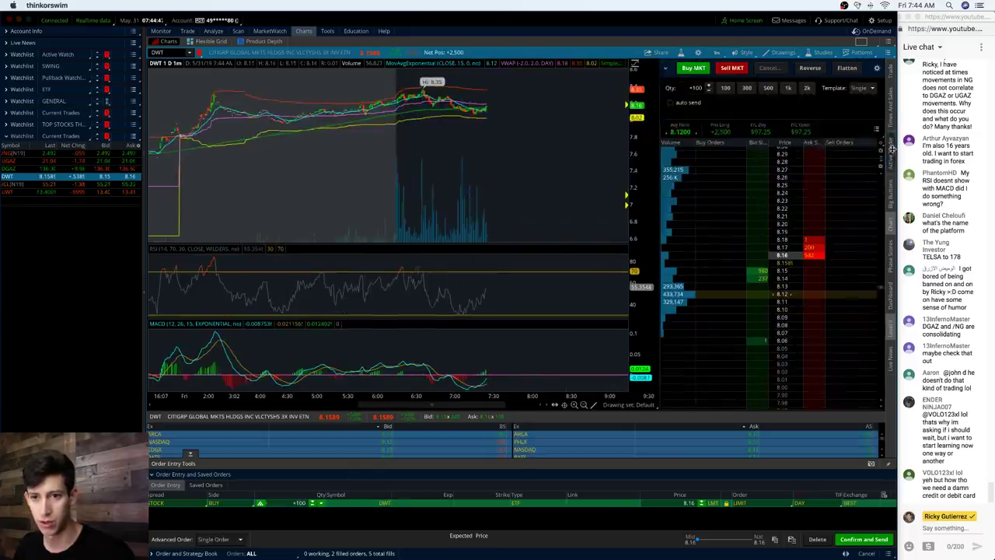
pyautogui.click(892, 150)
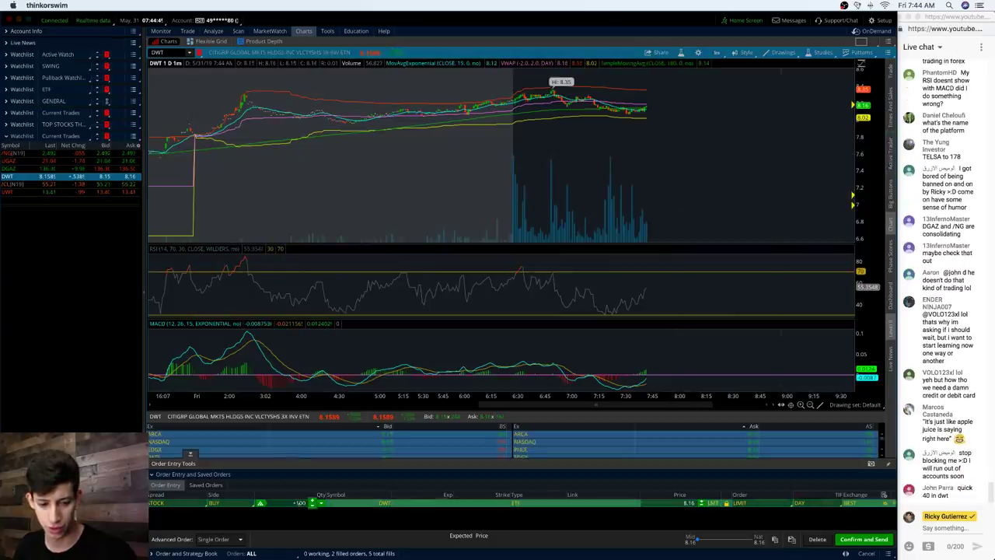
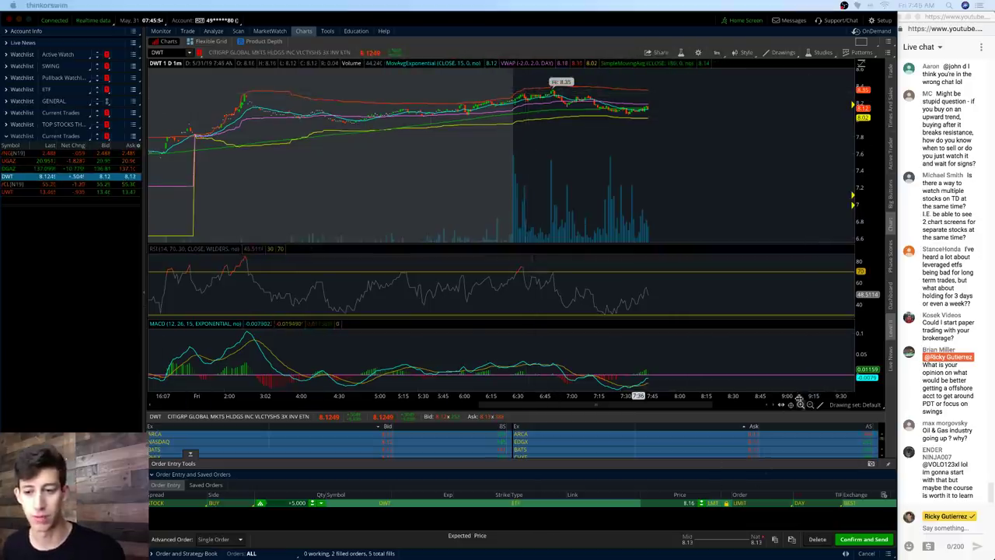
# Step: Set the DWT buy order's limit price to 8.13 and send the 5,000-share order
pyautogui.click(811, 405)
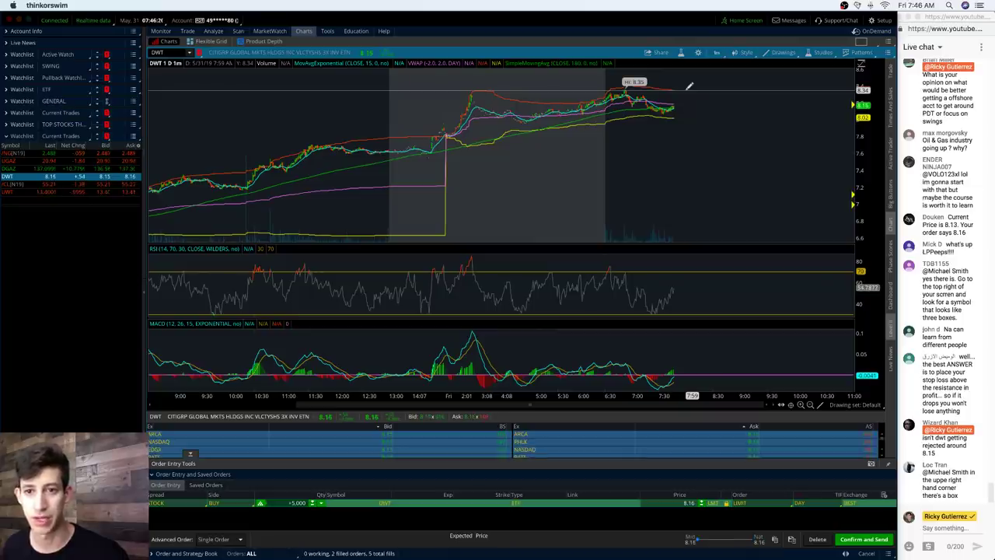
pyautogui.click(702, 504)
pyautogui.click(702, 505)
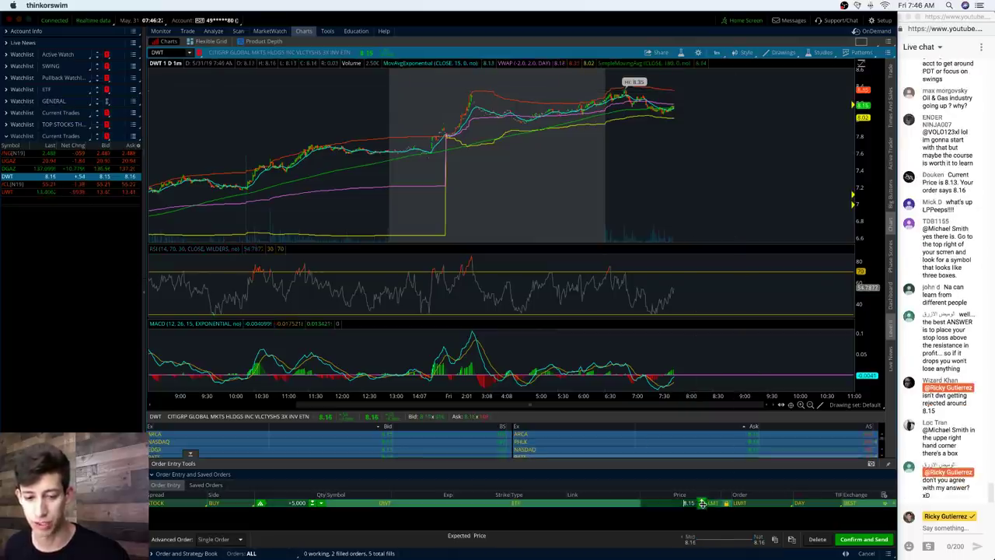
pyautogui.click(702, 504)
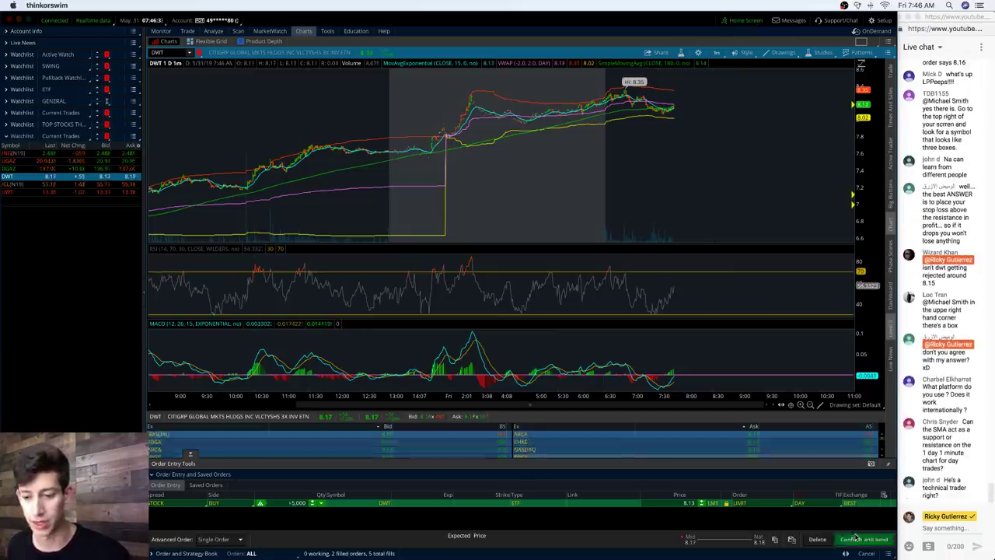
pyautogui.click(855, 538)
pyautogui.click(863, 536)
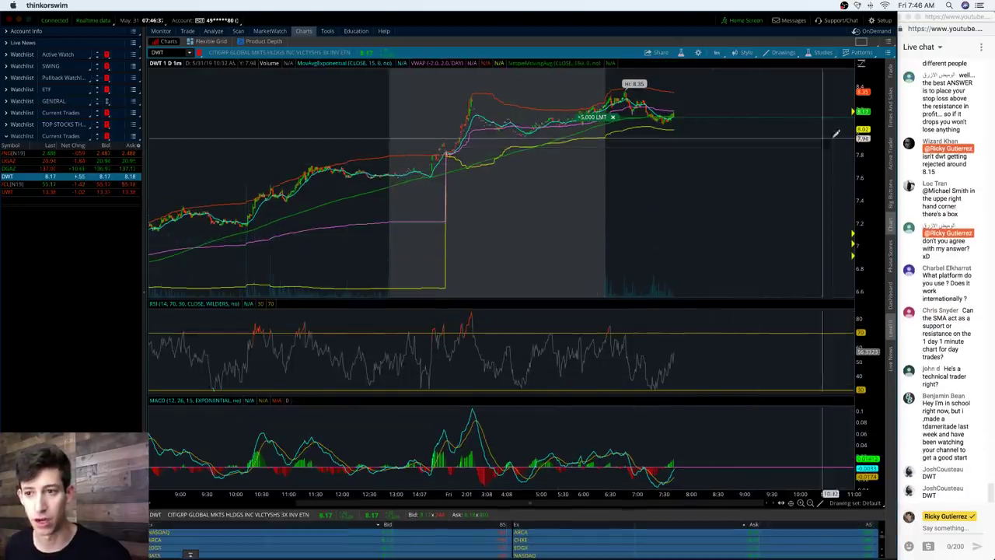
# Step: Move the working 5,000-share DWT buy limit order on the chart to 8.16 and send the change
pyautogui.click(888, 148)
pyautogui.click(886, 147)
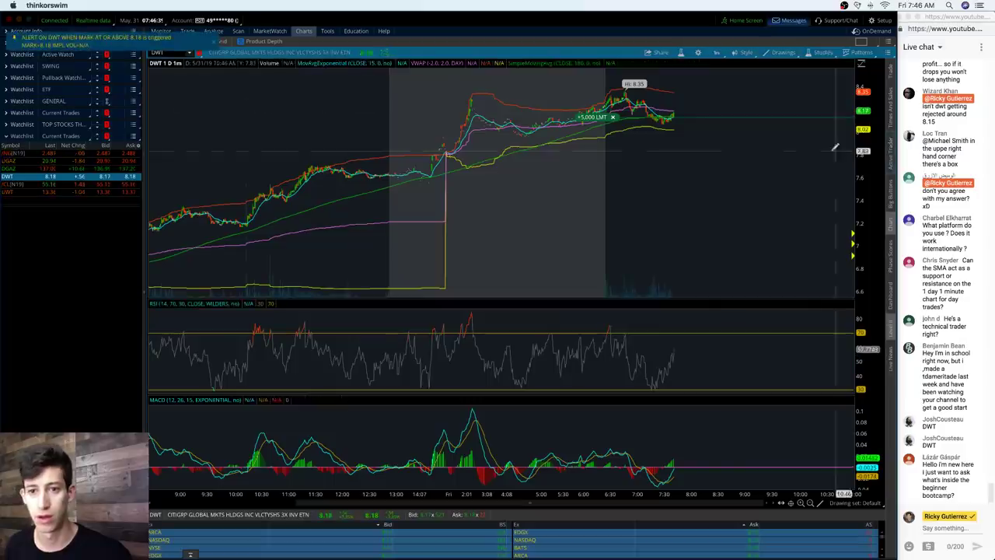
pyautogui.moveTo(782, 138); pyautogui.dragTo(481, 118)
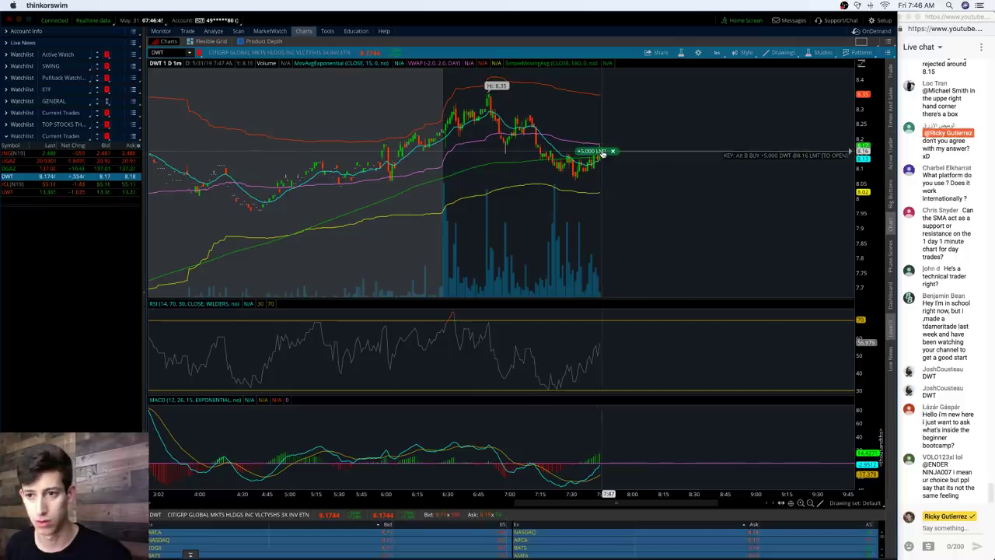
pyautogui.click(603, 152)
pyautogui.click(855, 548)
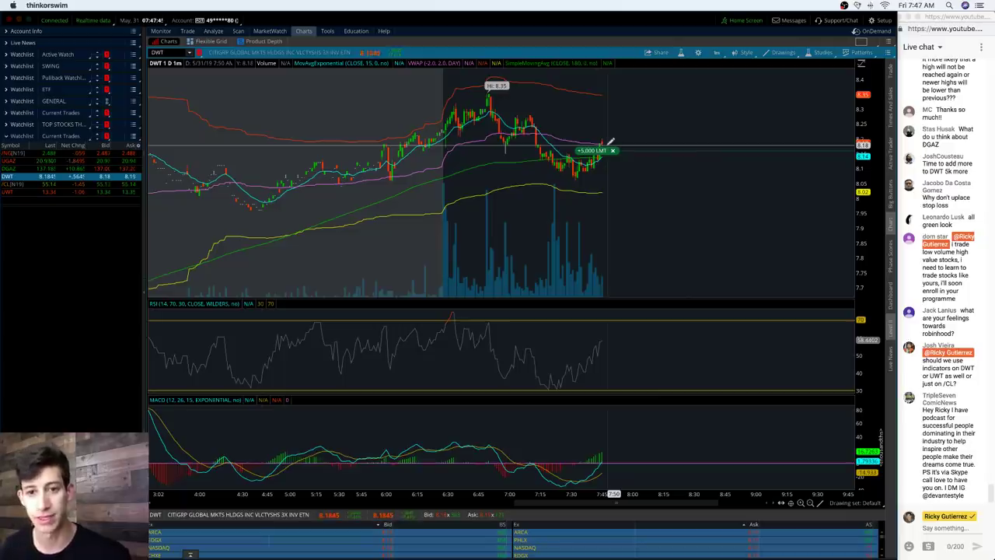
# Step: Examine DWT's latest candles against the VWAP bands and the pending buy order, and read the live chat messages
pyautogui.moveTo(602, 152)
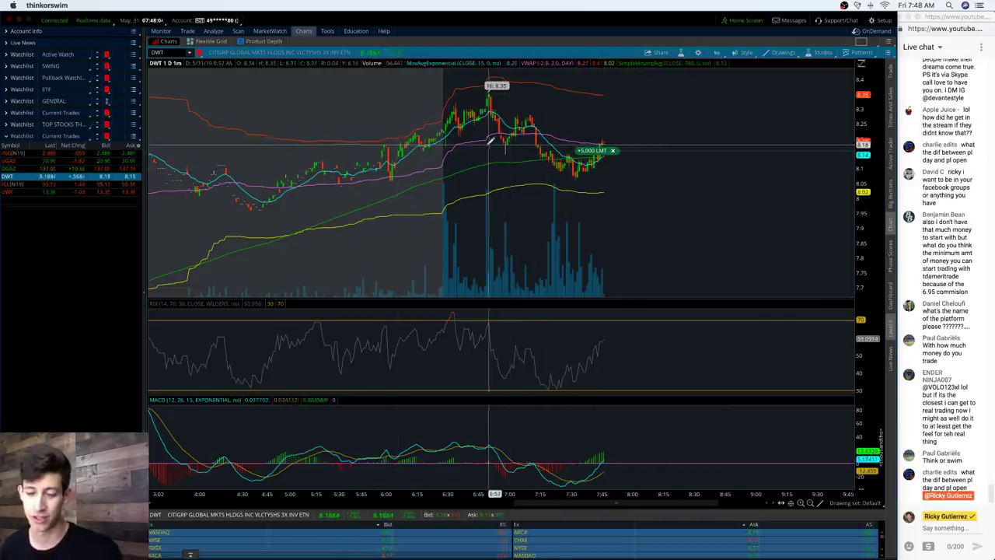
pyautogui.scroll(-2, 517, 144)
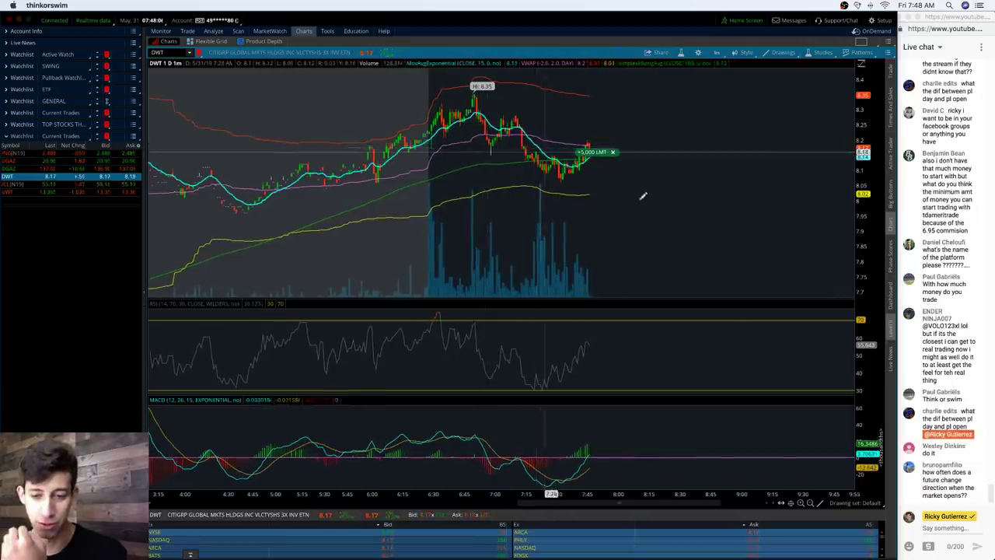
pyautogui.scroll(-5, 615, 191)
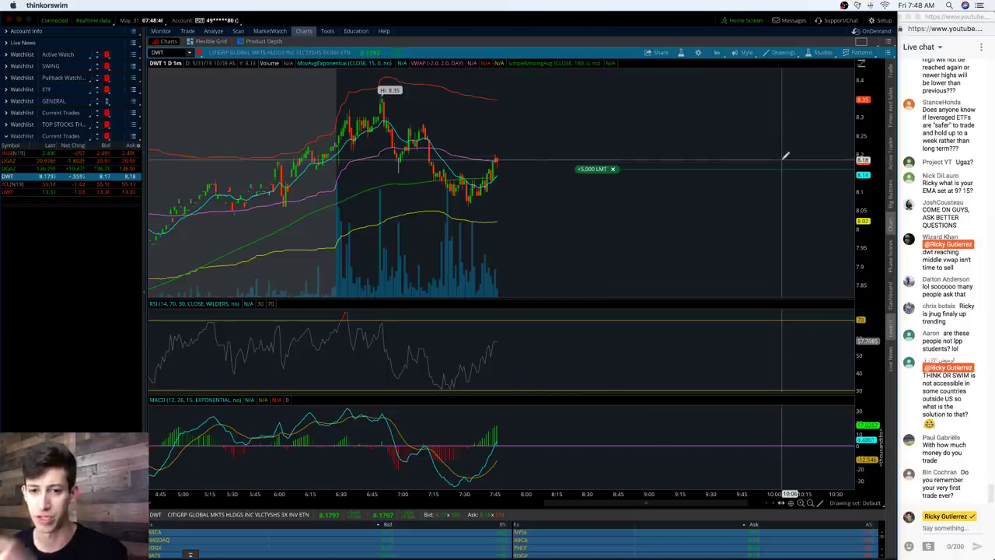
pyautogui.scroll(3, 946, 167)
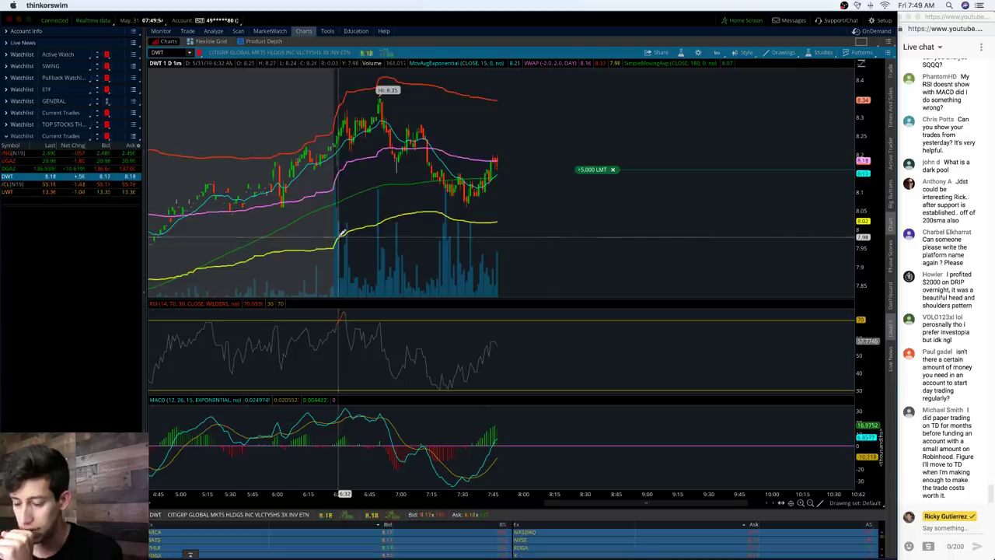
pyautogui.moveTo(343, 234); pyautogui.dragTo(403, 234)
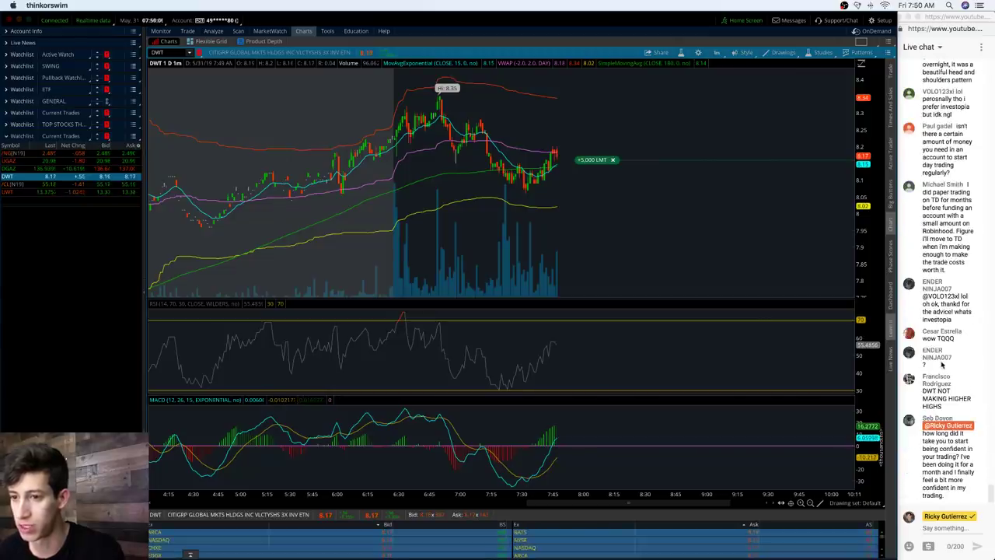
pyautogui.scroll(1, 948, 274)
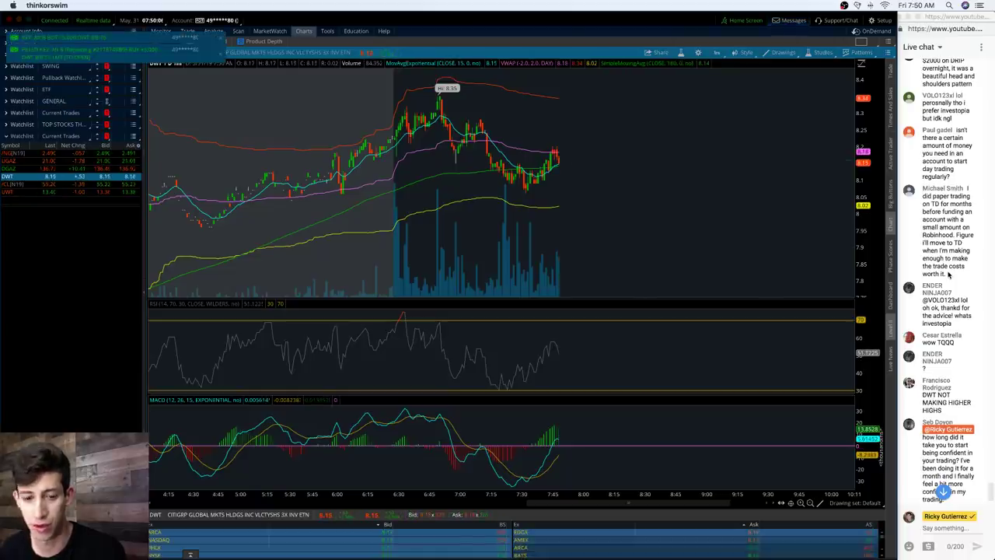
pyautogui.scroll(-3, 962, 254)
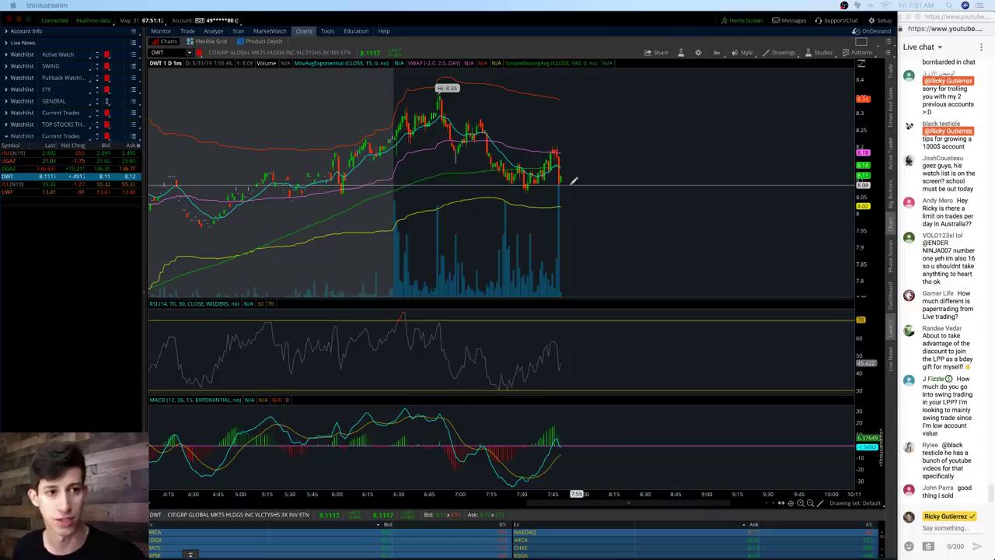
# Step: Create a DWT price alert just above the middle VWAP line
pyautogui.rightClick(580, 142)
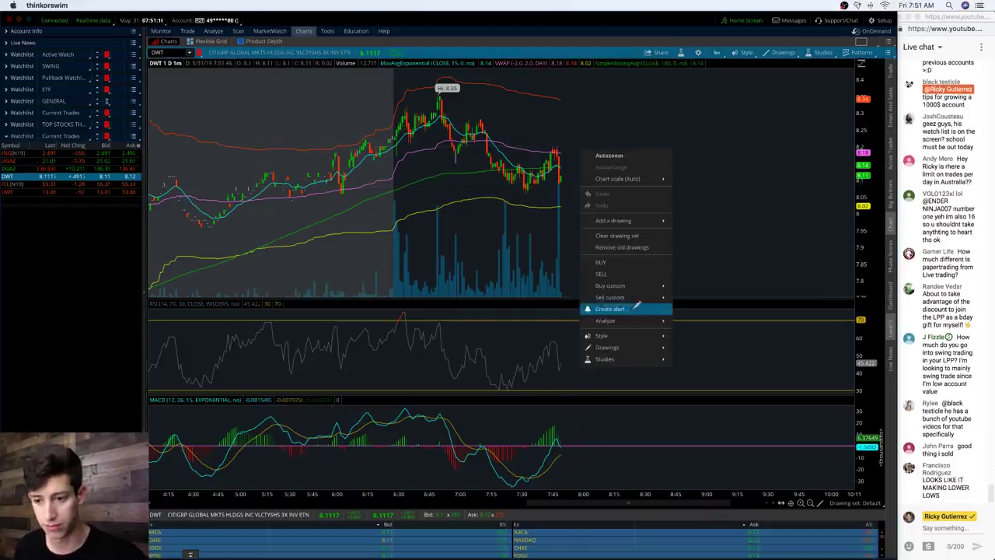
pyautogui.click(636, 308)
pyautogui.click(584, 420)
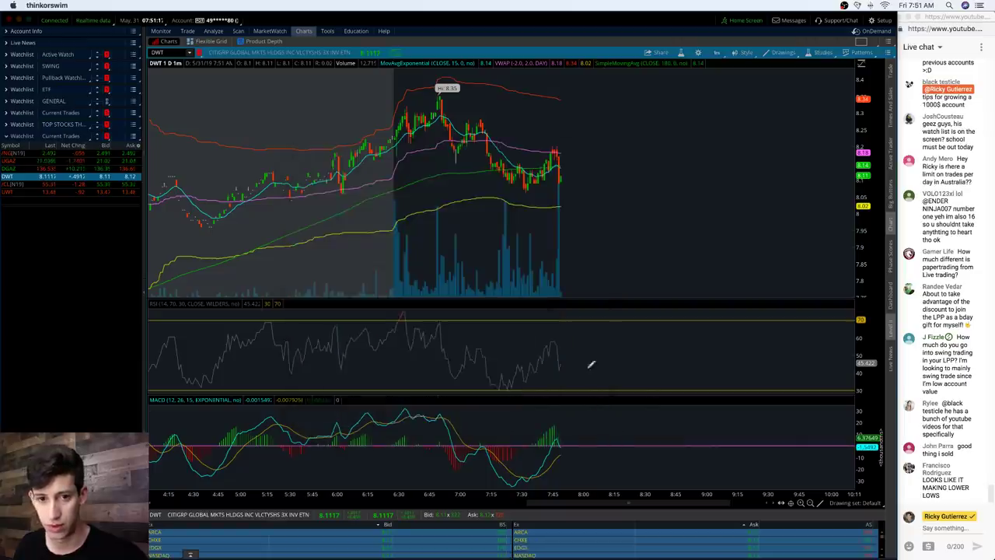
# Step: Create a second DWT price alert at 8.06, beneath the latest candles, choosing a different trigger condition
pyautogui.rightClick(576, 197)
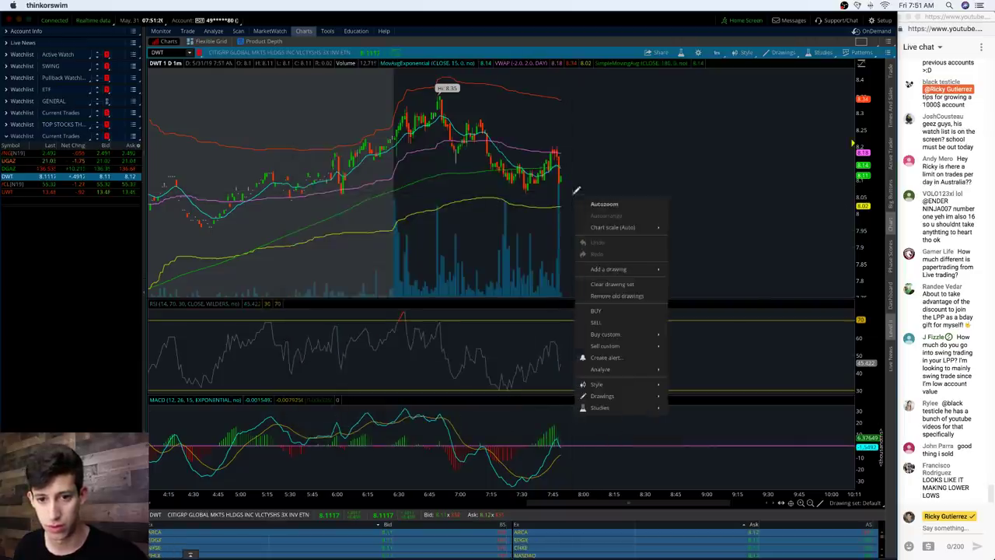
pyautogui.click(626, 357)
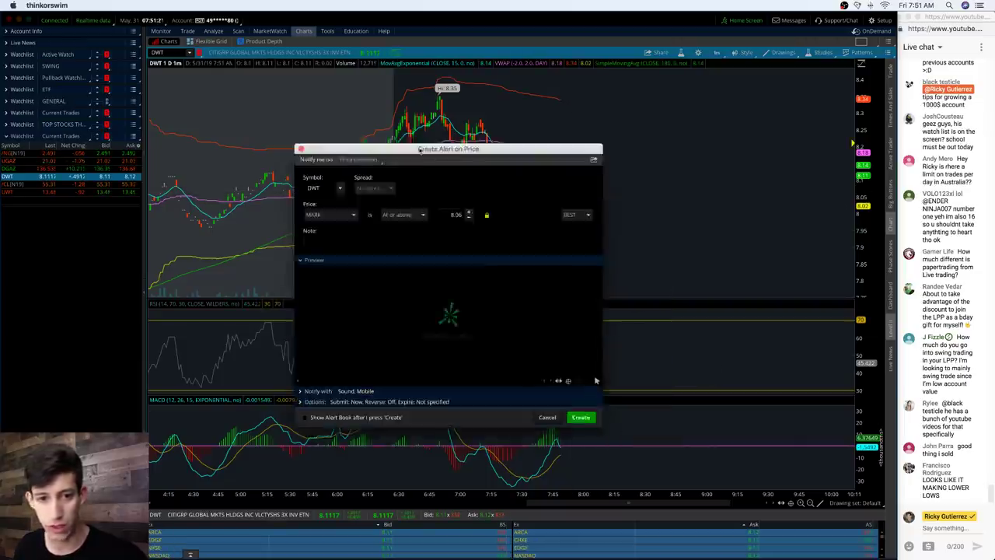
pyautogui.click(412, 218)
pyautogui.click(398, 255)
pyautogui.click(582, 417)
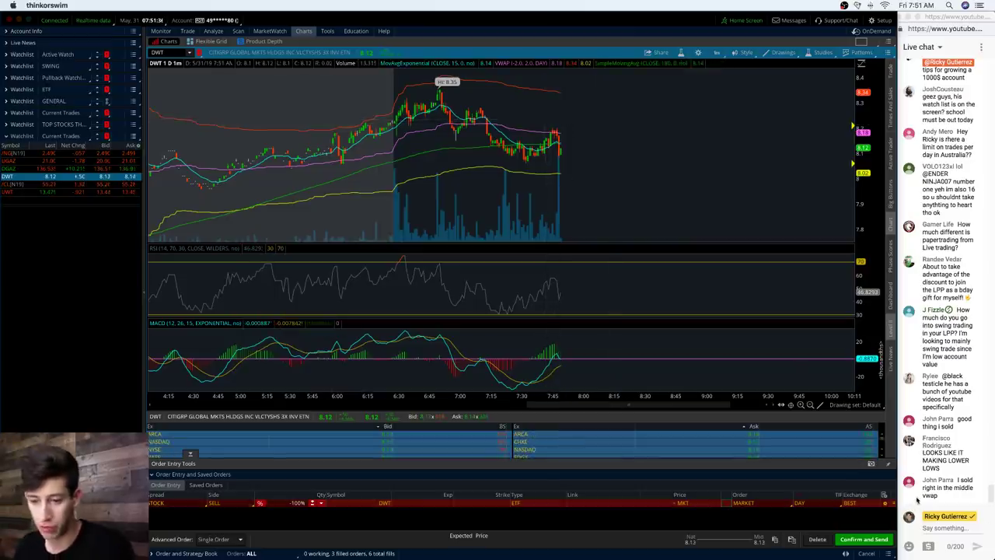
# Step: Create a DWT price alert for the mark at or above 8.28
pyautogui.rightClick(597, 111)
pyautogui.click(626, 272)
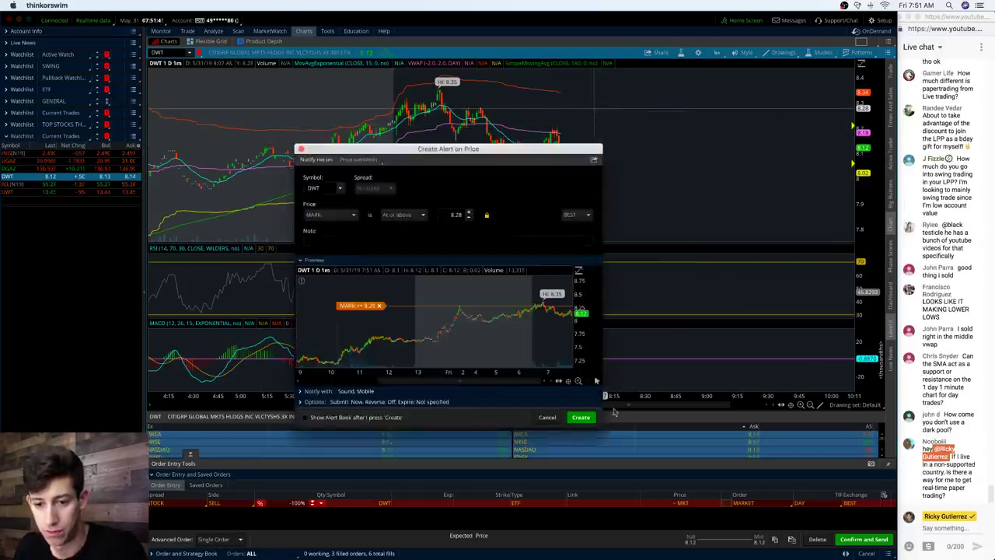
pyautogui.click(580, 417)
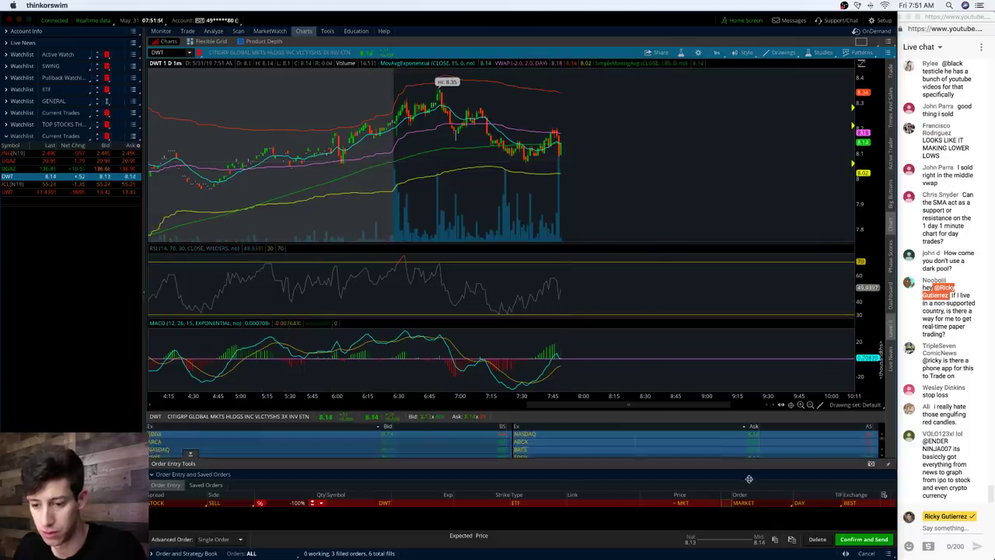
# Step: Change the drafted DWT sell order for 100% of the position to a stop at 8.06 and send it
pyautogui.click(759, 501)
pyautogui.click(758, 429)
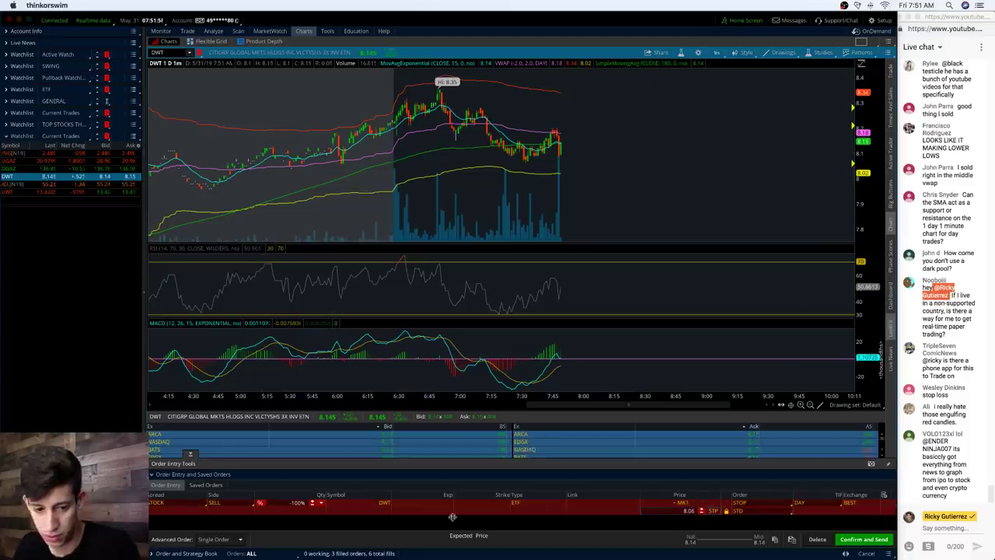
pyautogui.click(859, 539)
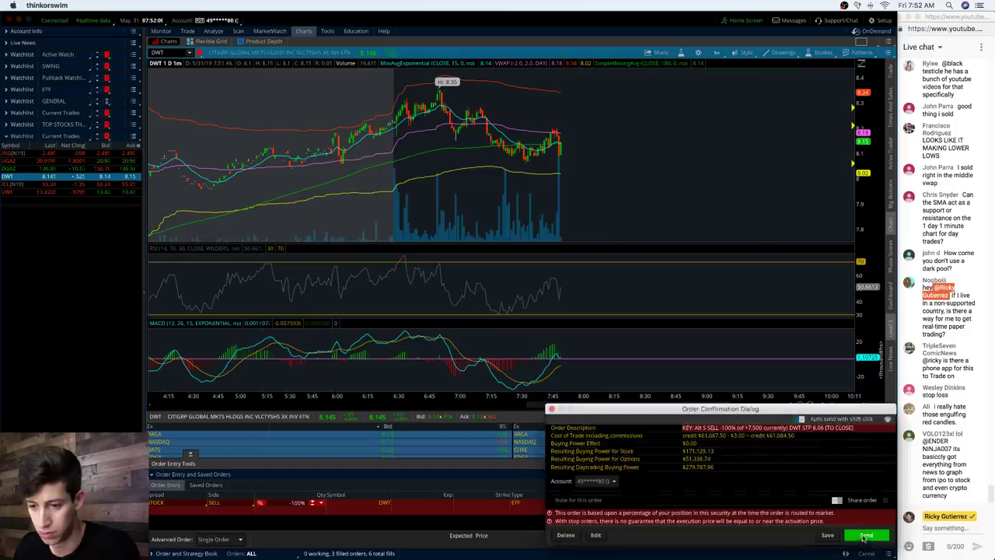
pyautogui.click(865, 535)
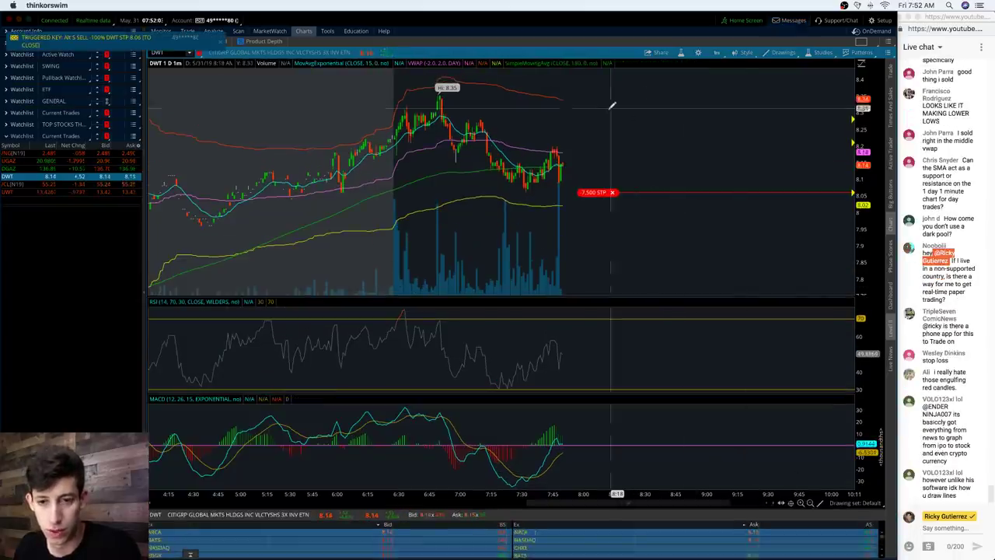
# Step: Create a price alert on the /CL chart for the mark falling below 55.08
pyautogui.click(31, 184)
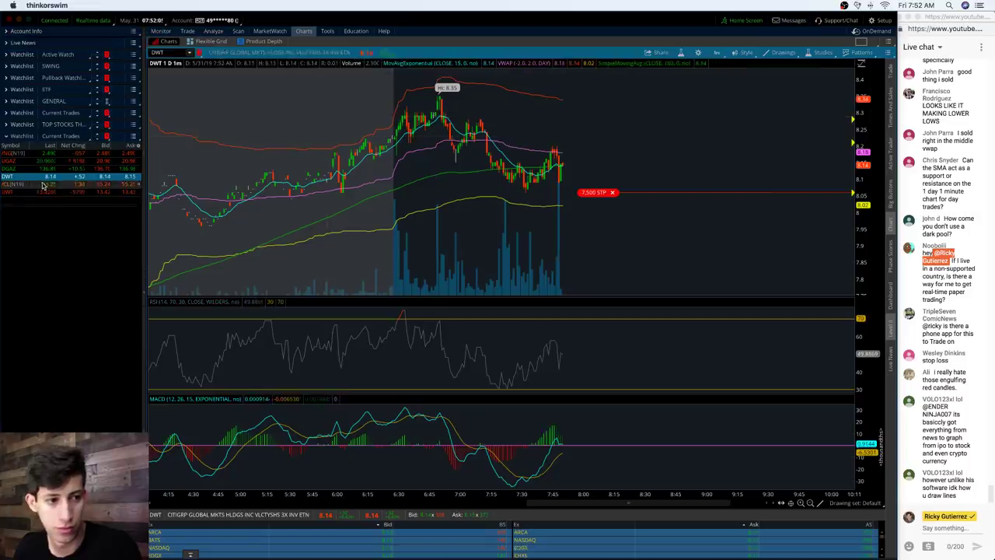
pyautogui.moveTo(803, 264); pyautogui.dragTo(498, 253)
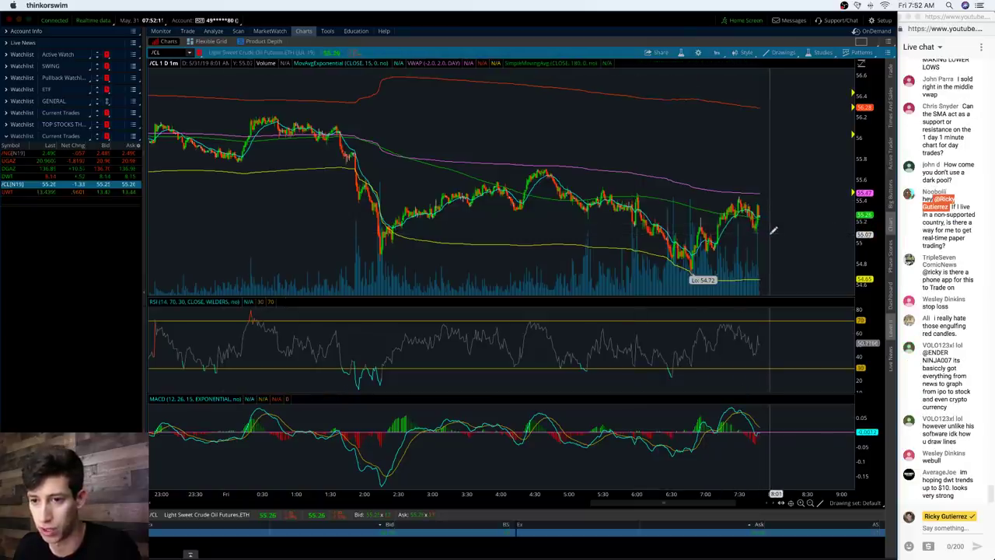
pyautogui.rightClick(772, 237)
pyautogui.click(879, 398)
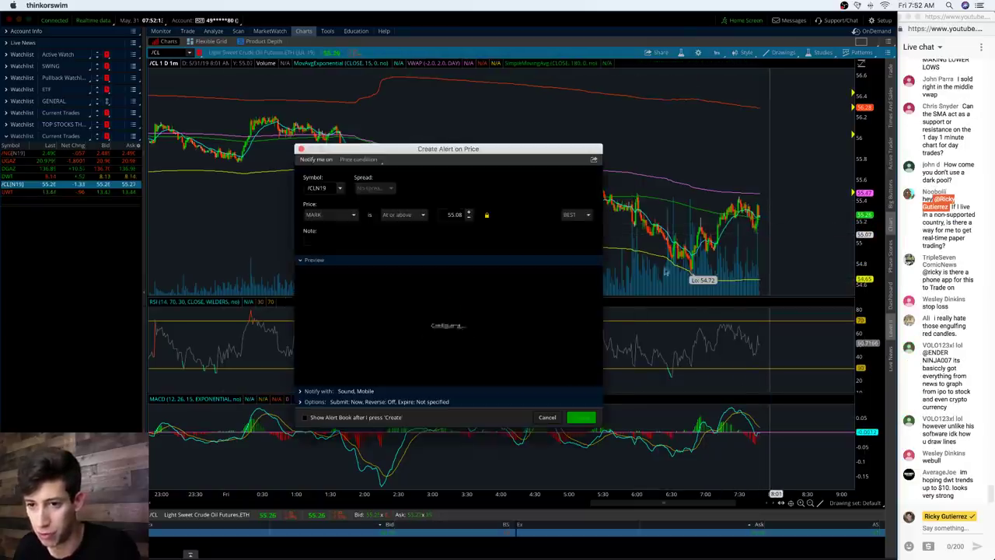
pyautogui.click(399, 213)
pyautogui.click(400, 266)
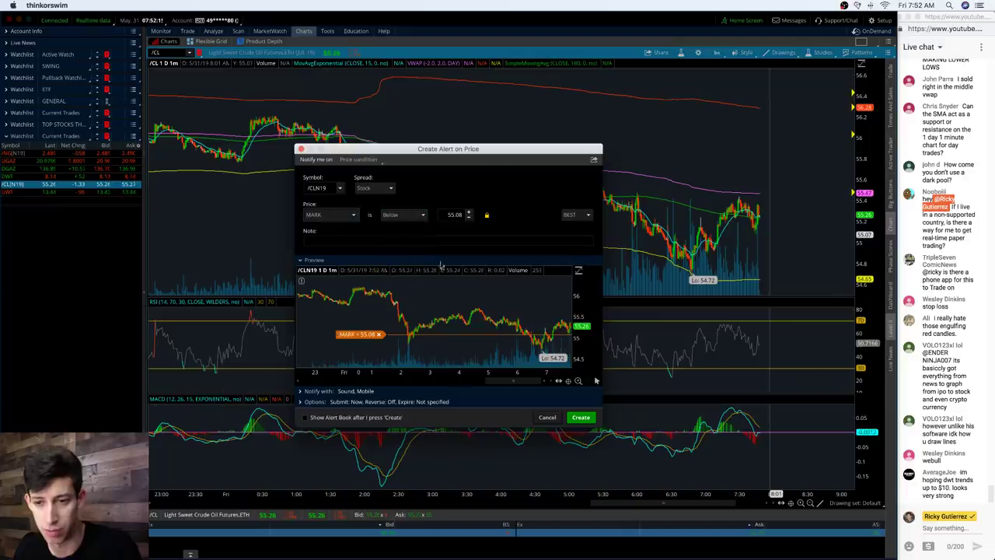
pyautogui.click(580, 418)
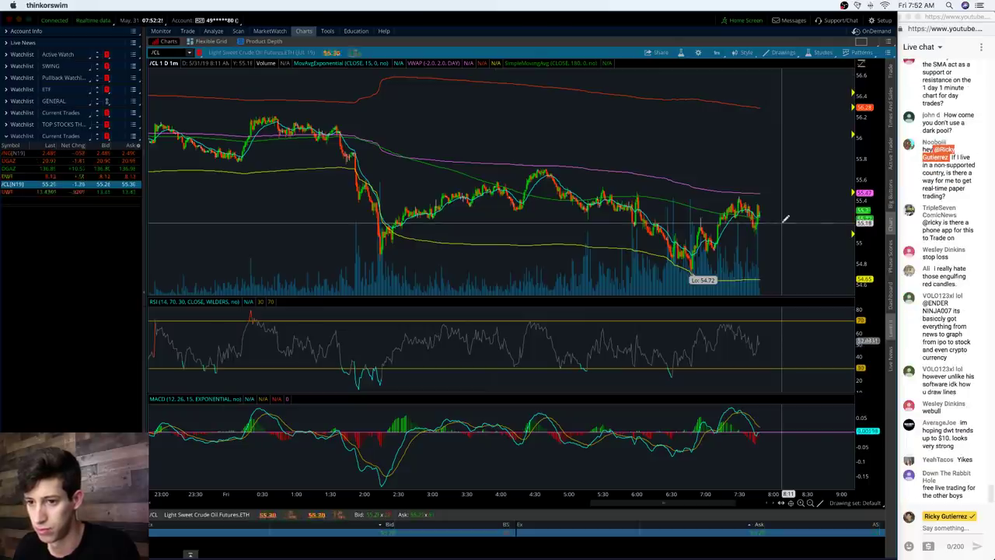
# Step: Examine the latest one-minute candles on /CL and check the DWT position and its profit and loss
pyautogui.moveTo(796, 224); pyautogui.dragTo(579, 228)
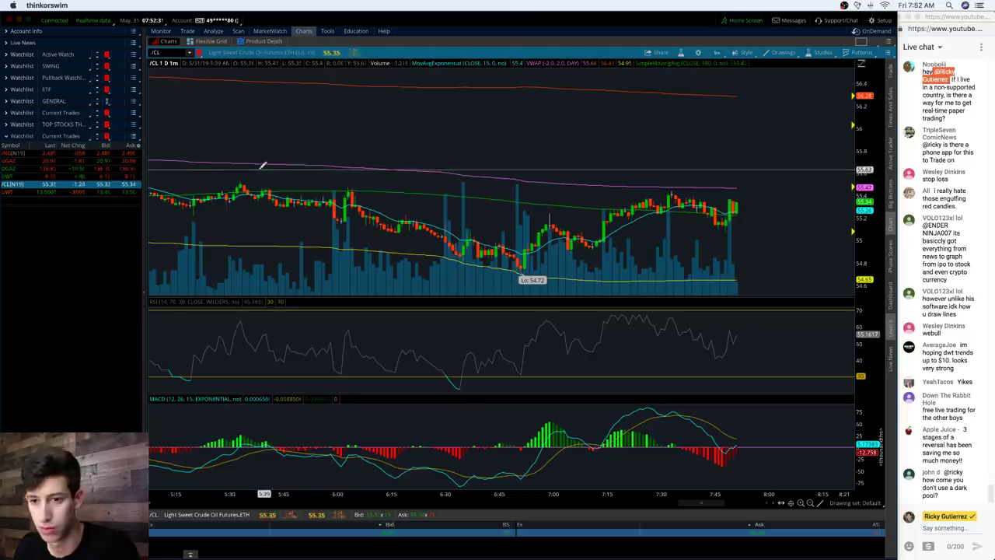
pyautogui.click(811, 503)
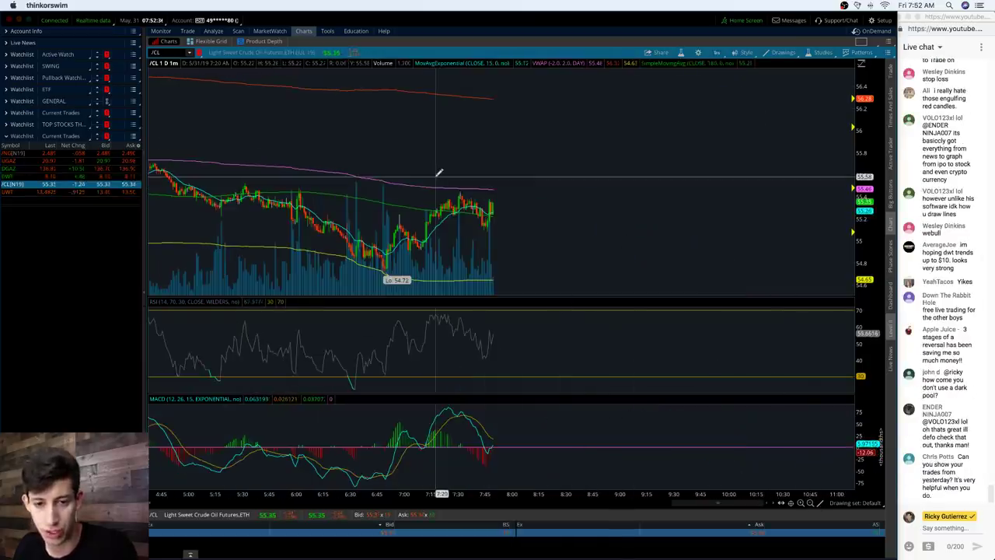
pyautogui.hscroll(-5, 439, 172)
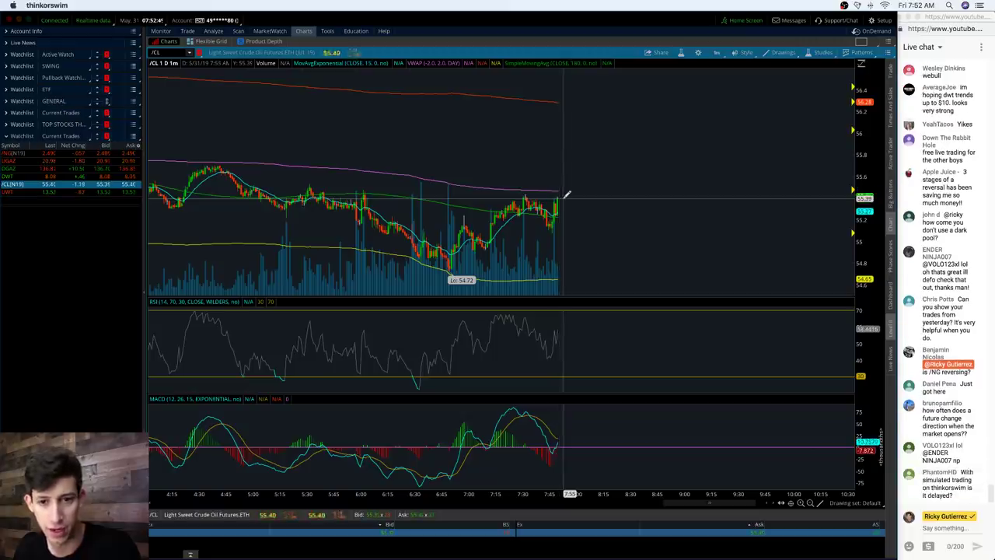
pyautogui.click(80, 177)
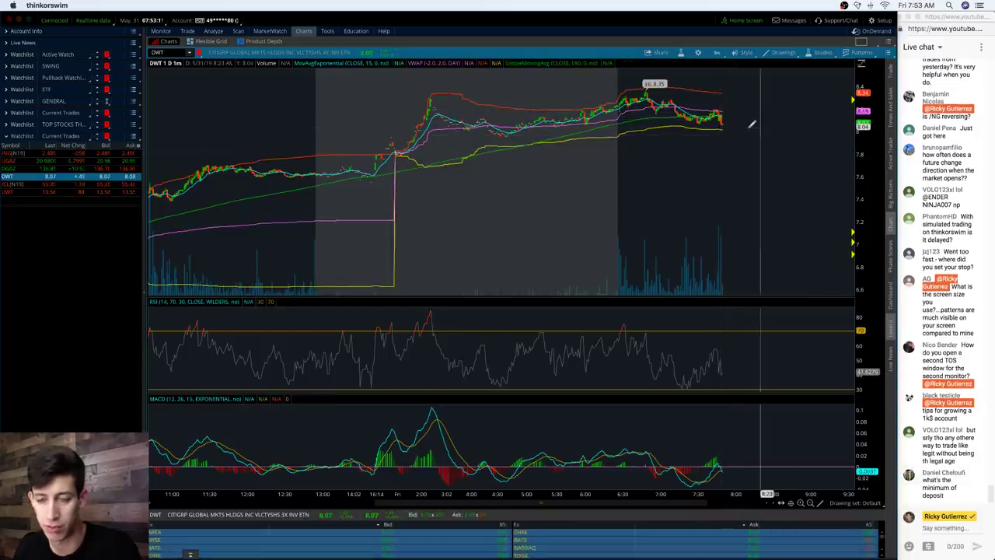
pyautogui.click(891, 146)
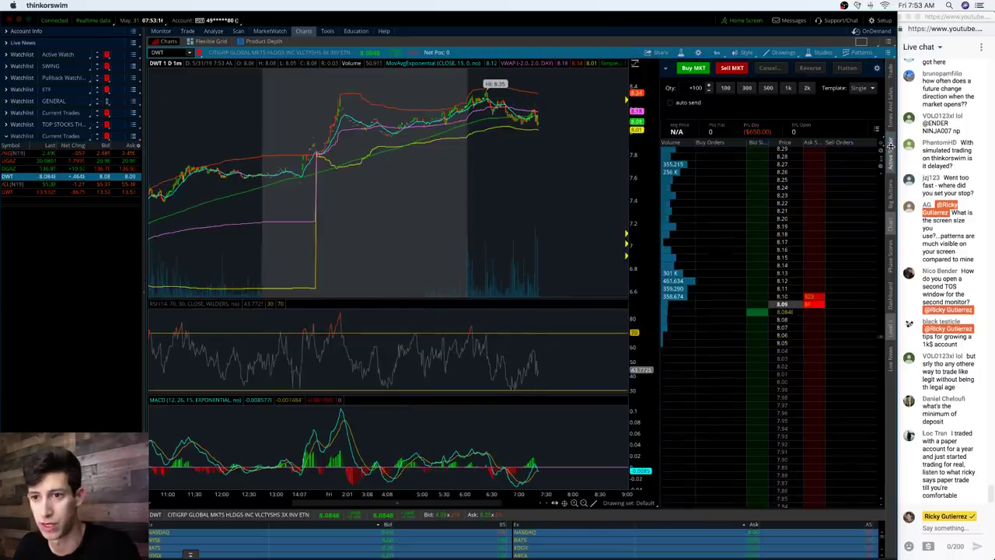
pyautogui.click(891, 146)
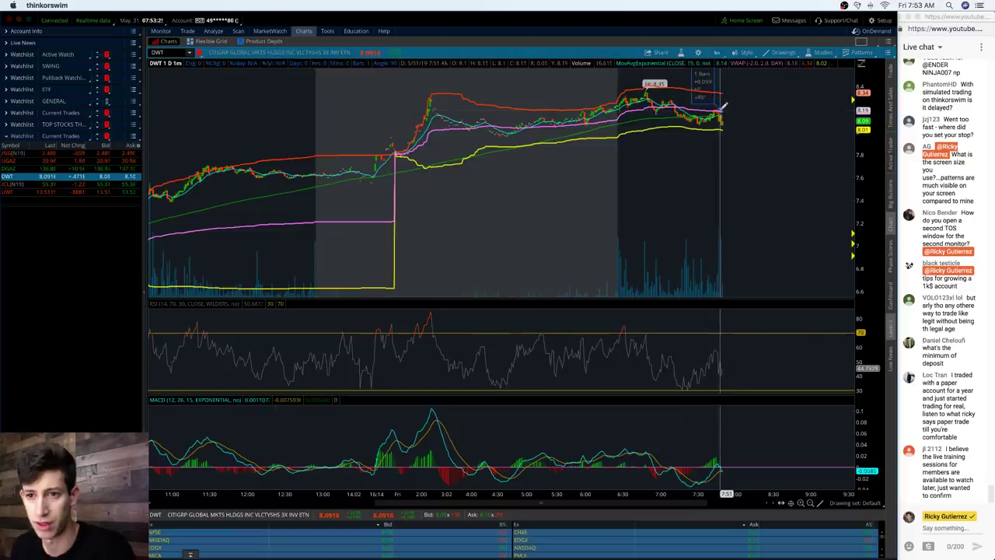
# Step: Create a DWT price alert at about 8.15, using the one-minute chart around the latest candles
pyautogui.moveTo(759, 112); pyautogui.dragTo(512, 107)
pyautogui.moveTo(732, 159); pyautogui.dragTo(750, 204)
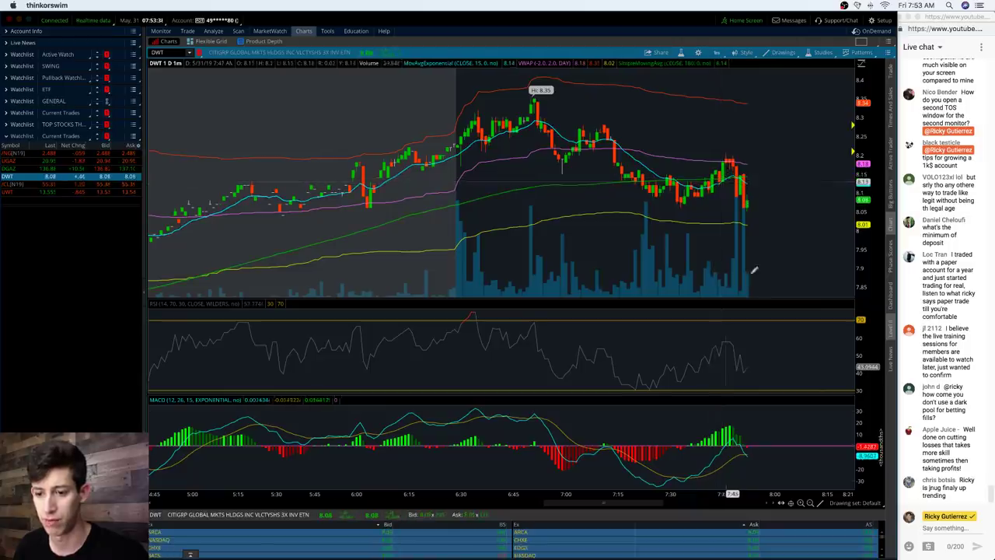
pyautogui.click(810, 503)
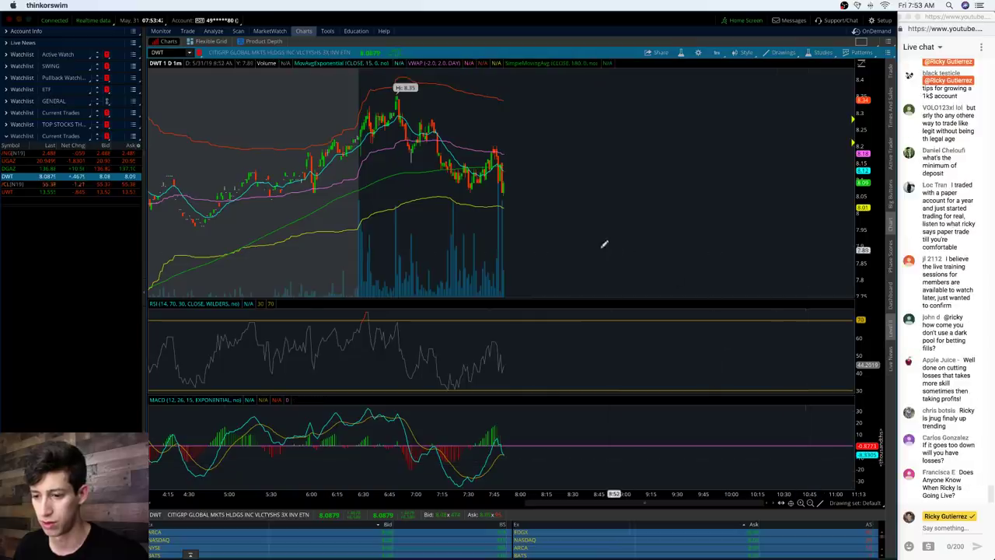
pyautogui.scroll(1, 561, 233)
pyautogui.scroll(5, 561, 232)
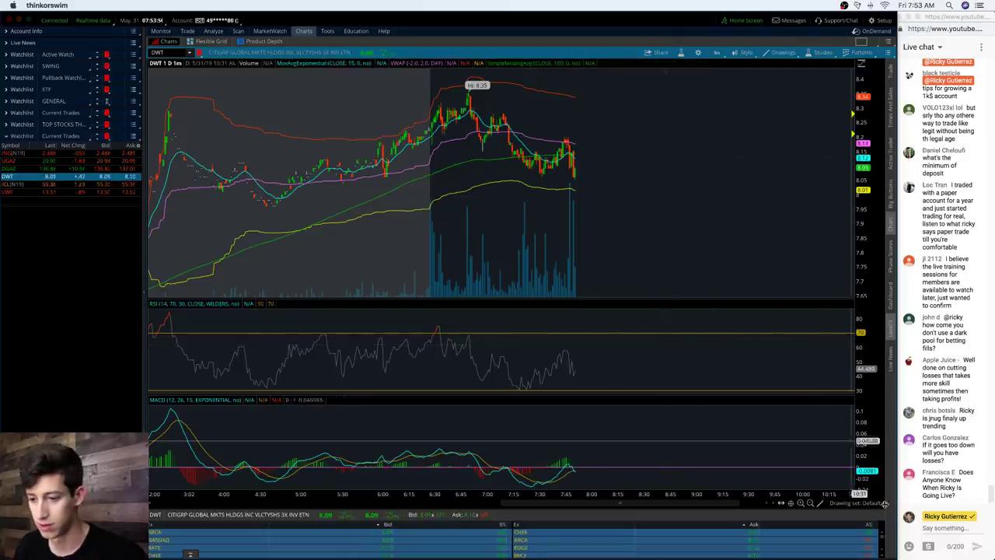
pyautogui.rightClick(591, 147)
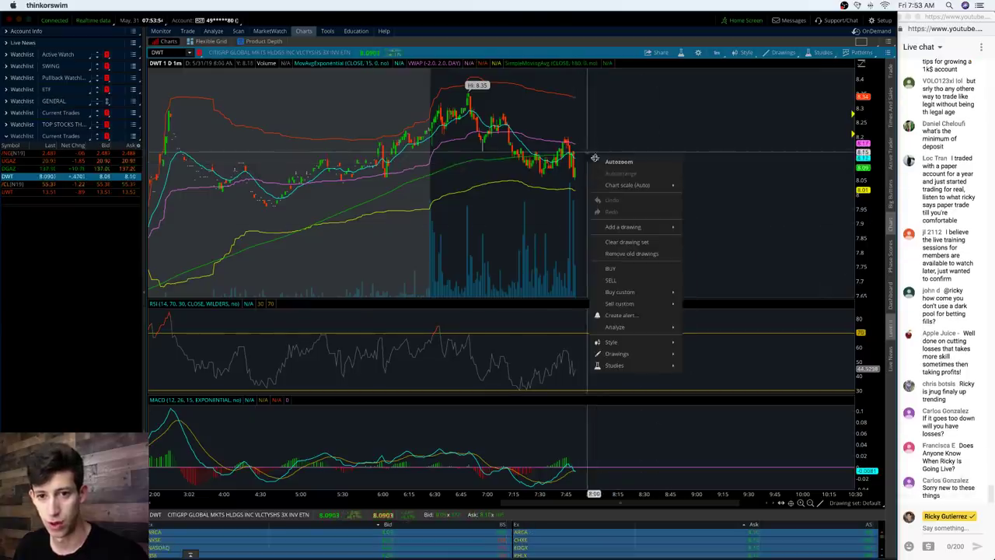
pyautogui.click(669, 313)
pyautogui.click(581, 418)
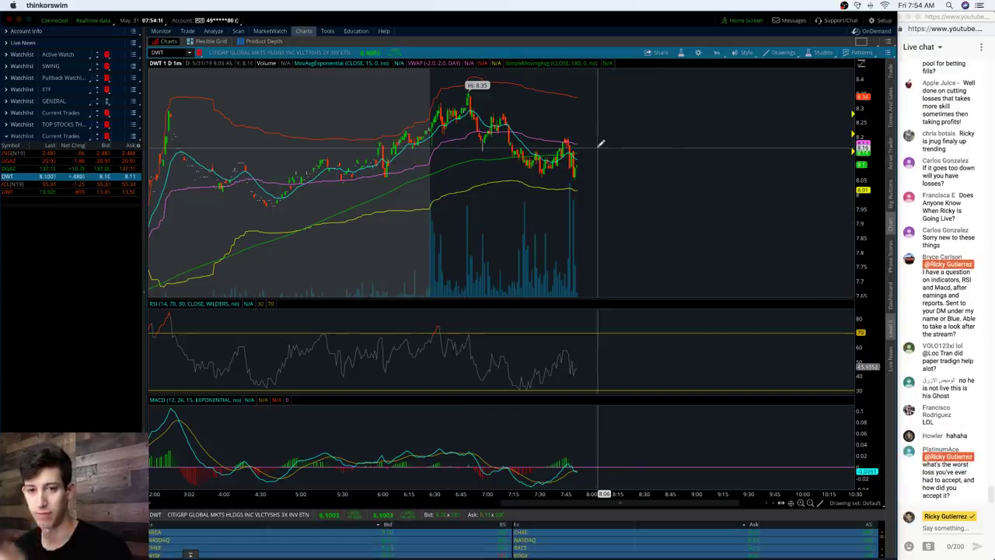
# Step: Draft a limit buy order for 7,000 DWT shares at 8.11 and send it
pyautogui.hotkey('alt', 'b')
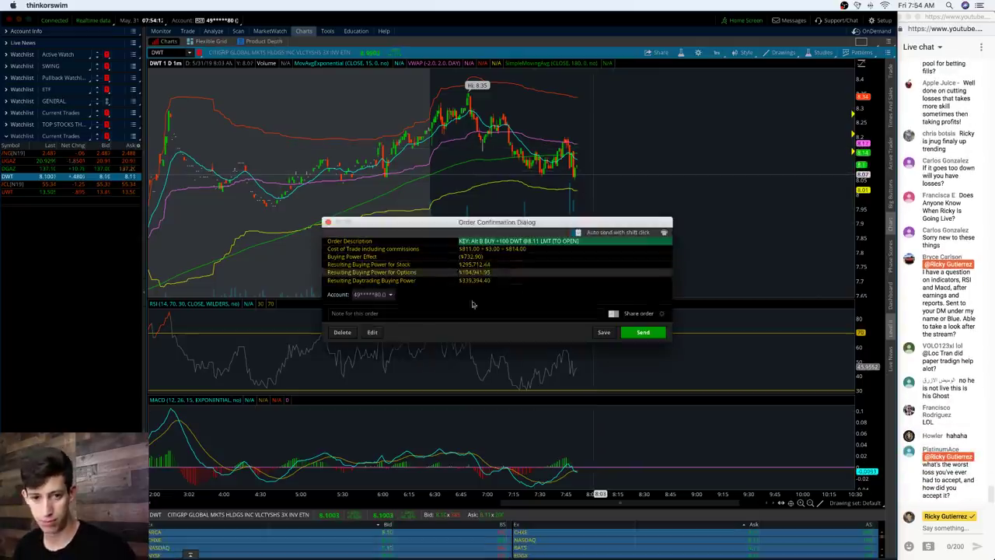
pyautogui.click(373, 333)
pyautogui.click(198, 503)
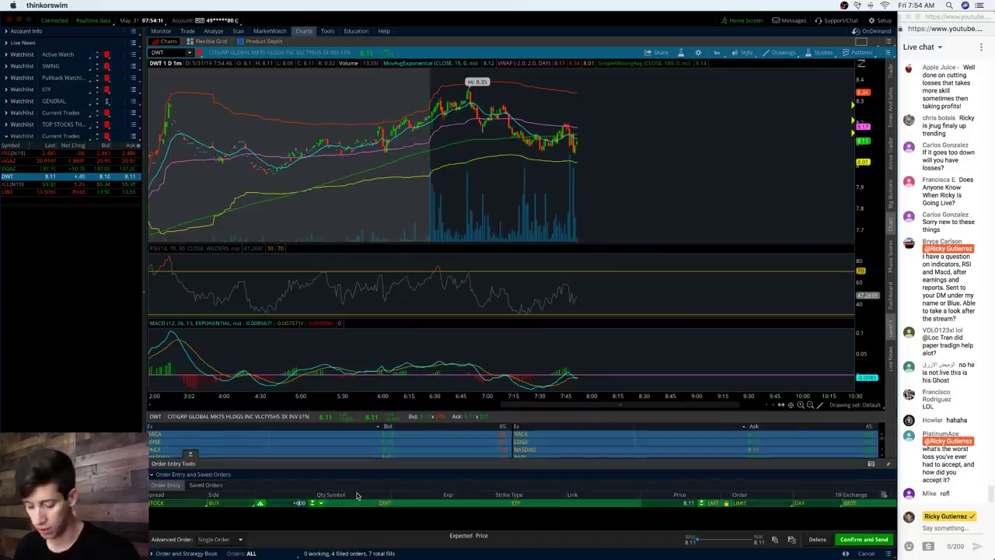
pyautogui.write('0')
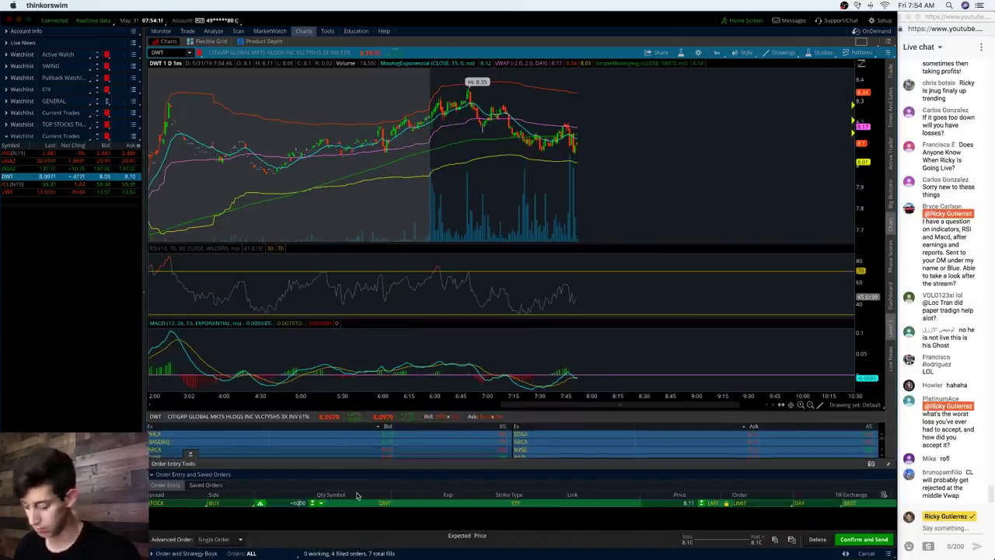
pyautogui.press('BackSpace')
pyautogui.press('Up')
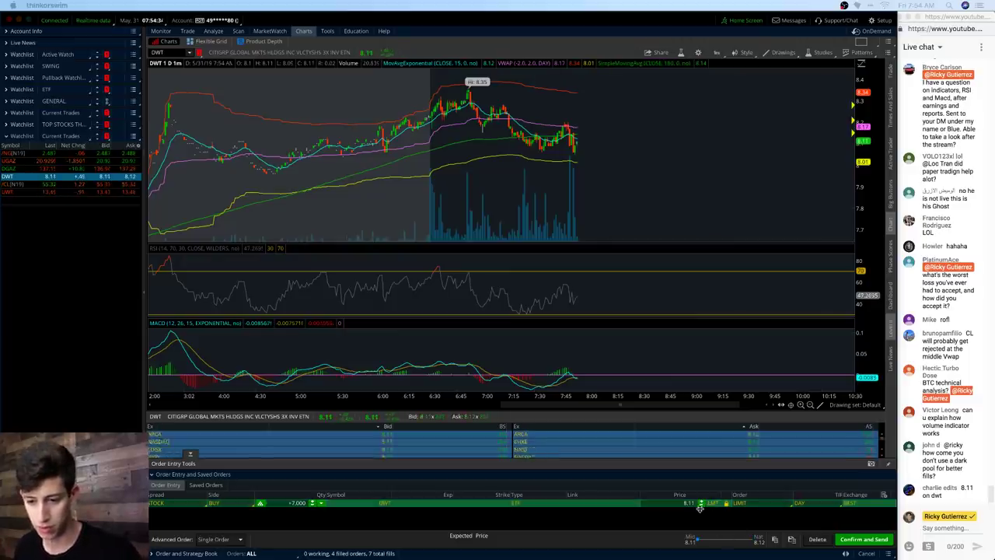
pyautogui.click(861, 544)
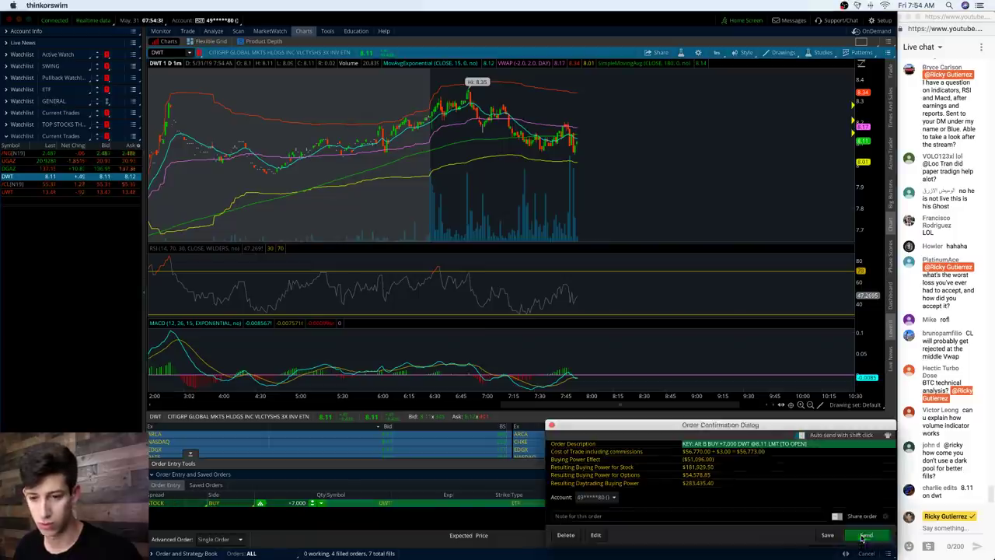
pyautogui.click(866, 535)
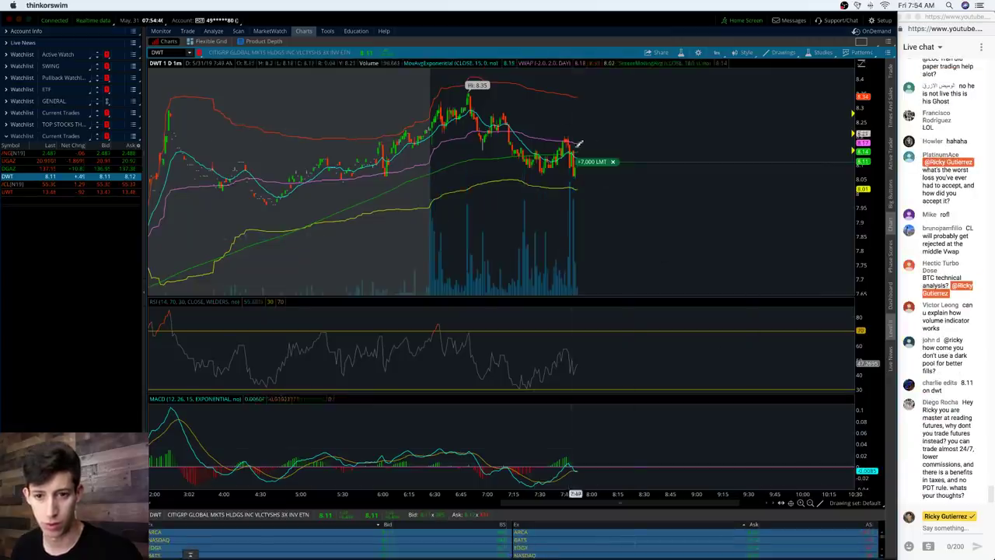
# Step: Replace the working DWT buy order's limit with 8.09, and replace it again with 8.11
pyautogui.moveTo(589, 162)
pyautogui.mouseDown()
pyautogui.moveTo(591, 180)
pyautogui.moveTo(591, 170)
pyautogui.mouseUp()
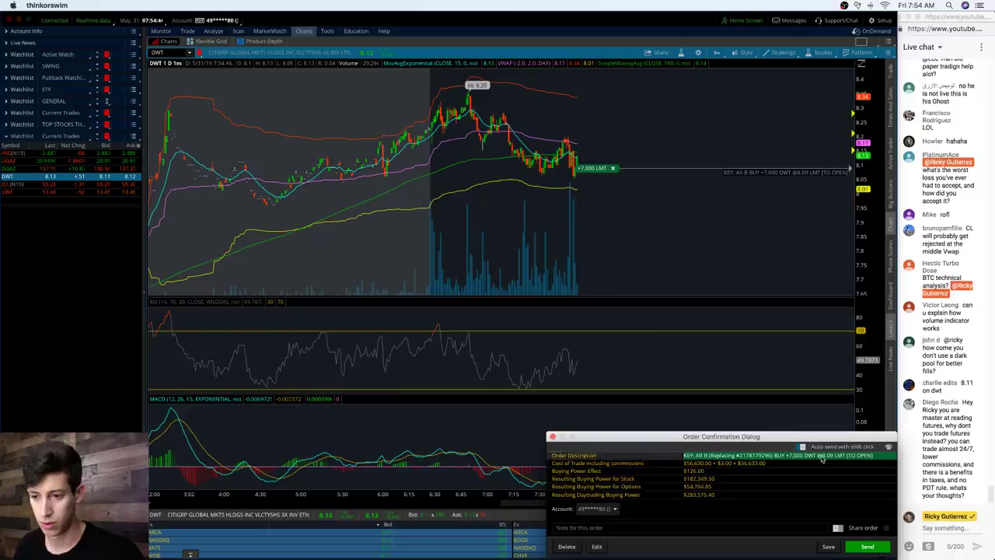
pyautogui.click(867, 547)
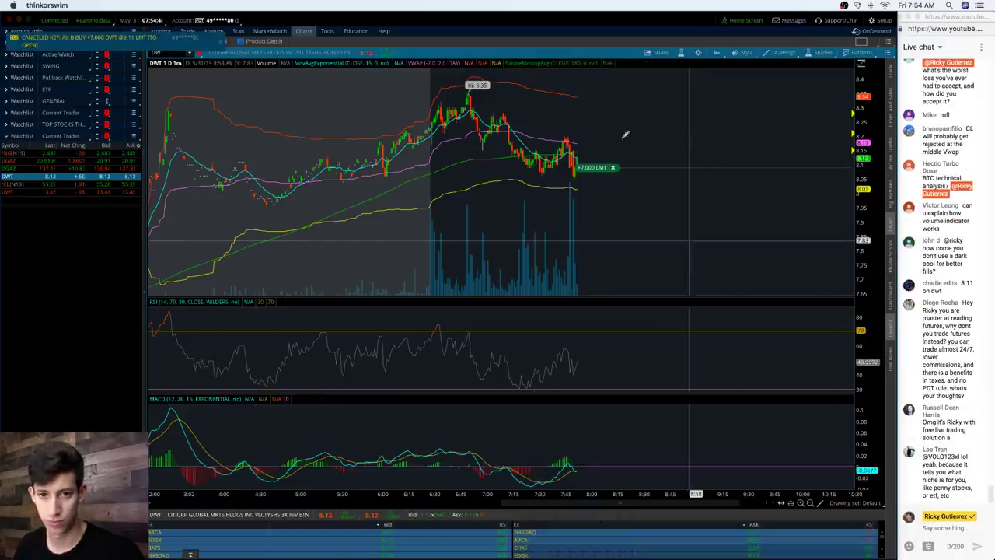
pyautogui.moveTo(594, 167)
pyautogui.mouseDown()
pyautogui.moveTo(595, 147)
pyautogui.moveTo(598, 160)
pyautogui.mouseUp()
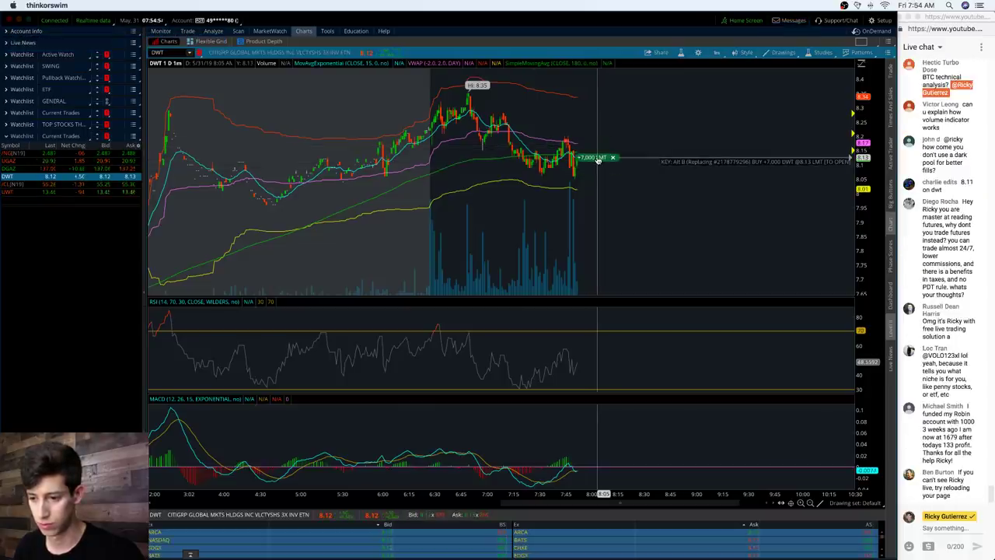
pyautogui.moveTo(597, 160); pyautogui.dragTo(598, 165)
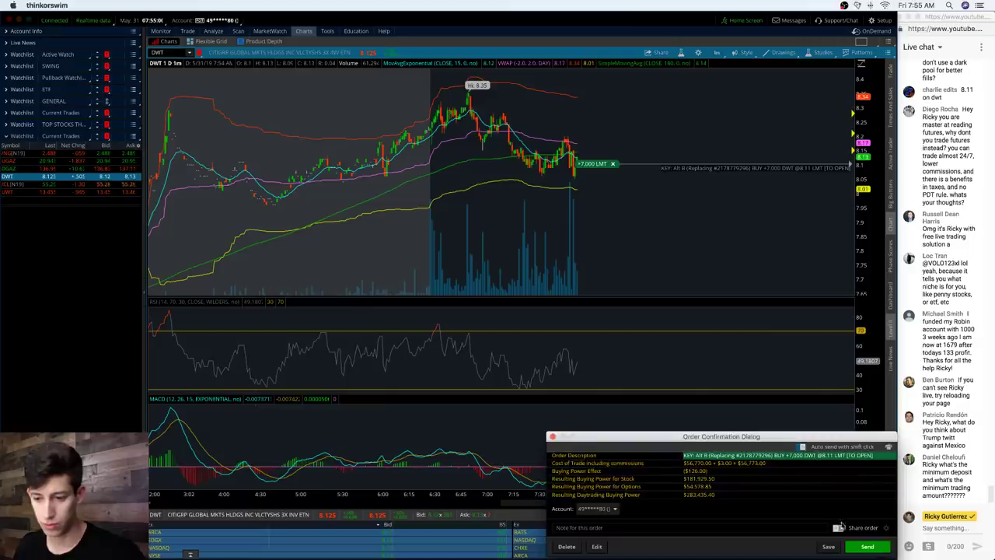
pyautogui.click(868, 547)
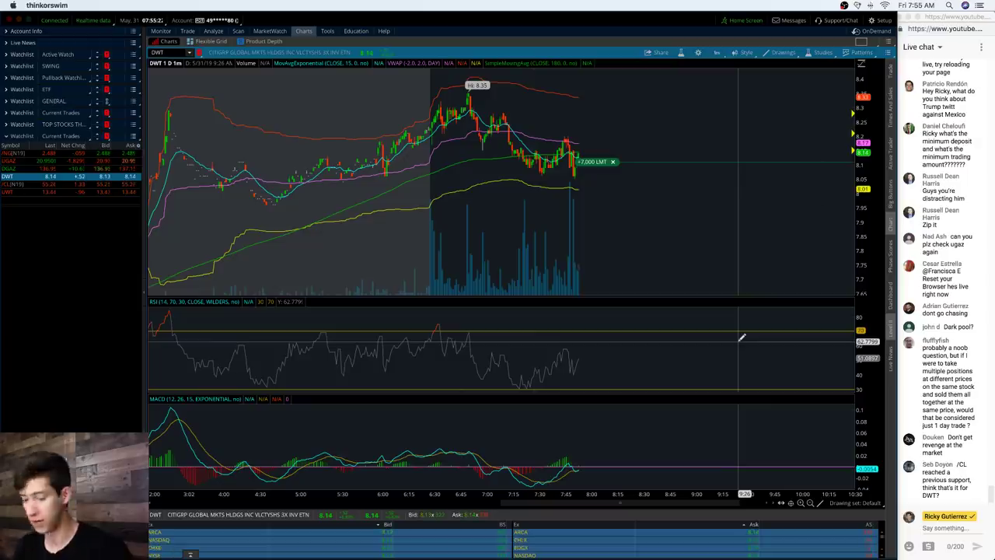
# Step: Raise the working 7,000-share DWT buy order's limit to 8.15 and send the replacement
pyautogui.moveTo(597, 162); pyautogui.dragTo(599, 154)
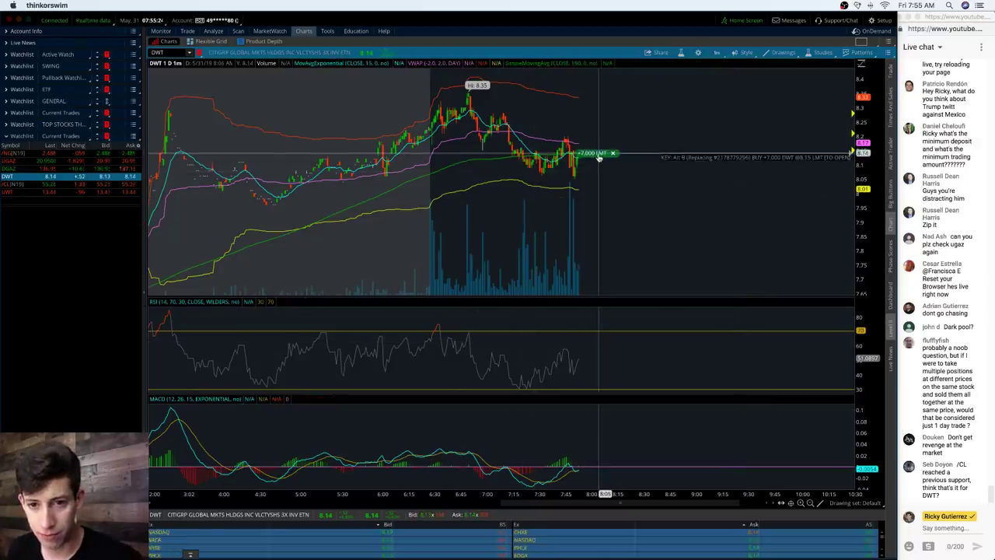
pyautogui.click(863, 550)
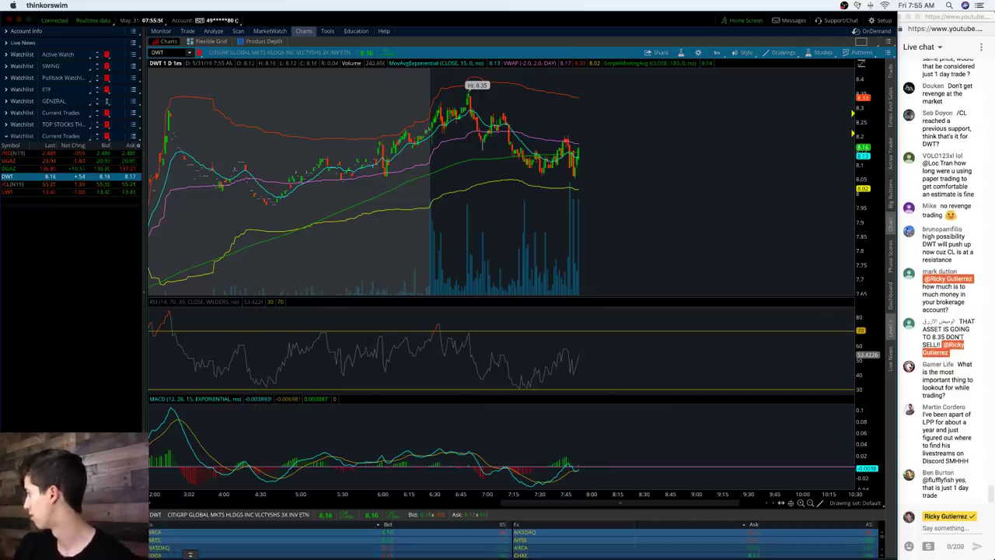
# Step: Examine the recent /CL candles on the one-minute chart and check the DWT position's open profit and loss
pyautogui.click(49, 186)
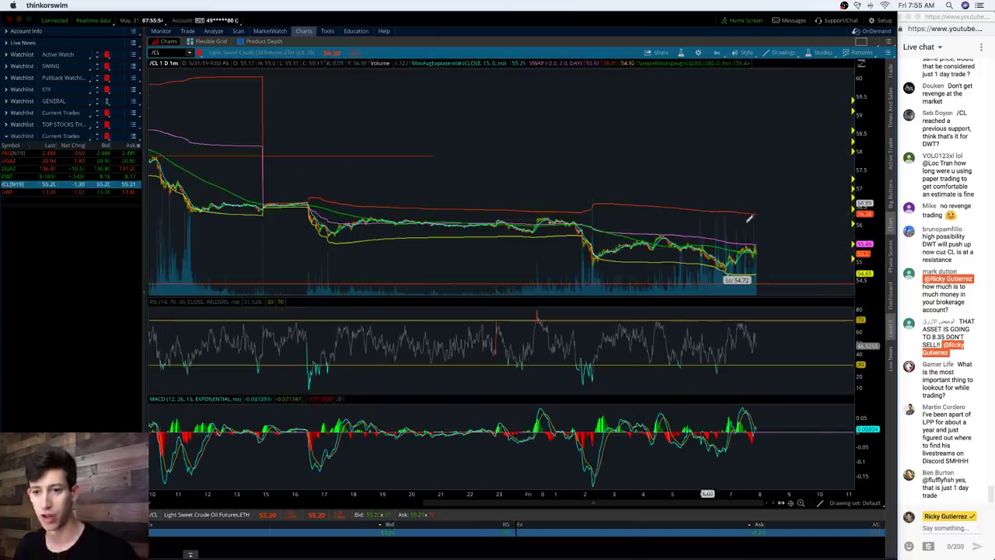
pyautogui.moveTo(811, 233); pyautogui.dragTo(547, 244)
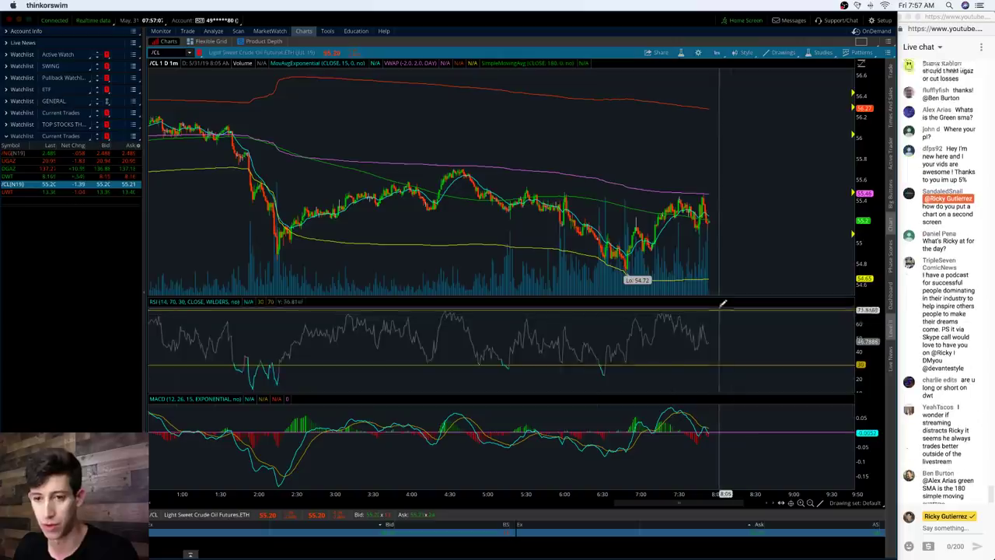
pyautogui.moveTo(776, 220); pyautogui.dragTo(490, 233)
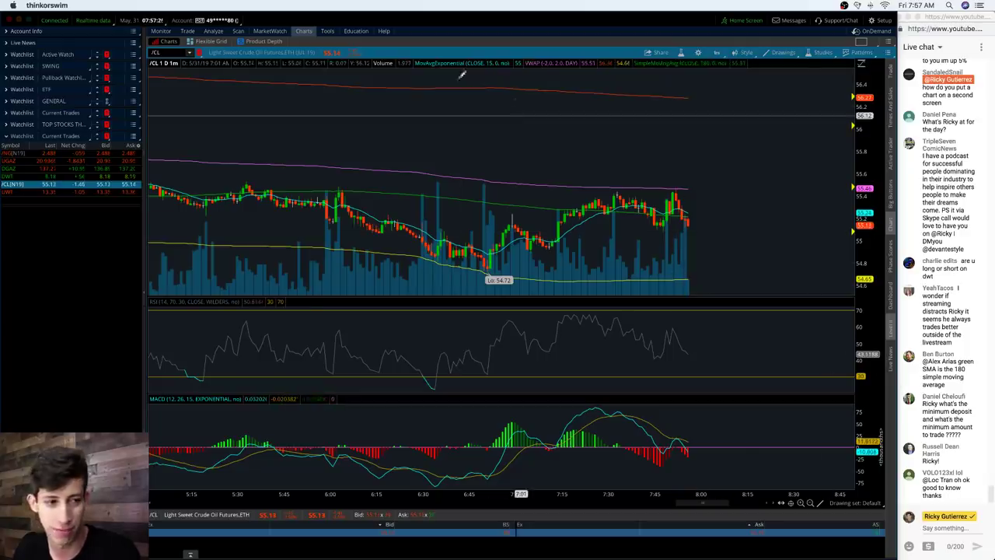
pyautogui.click(74, 177)
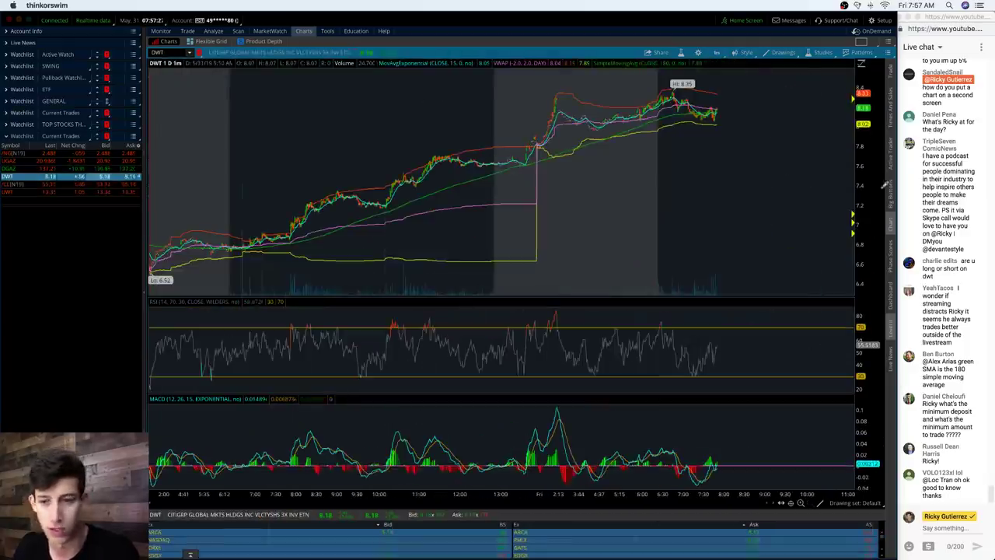
pyautogui.click(891, 142)
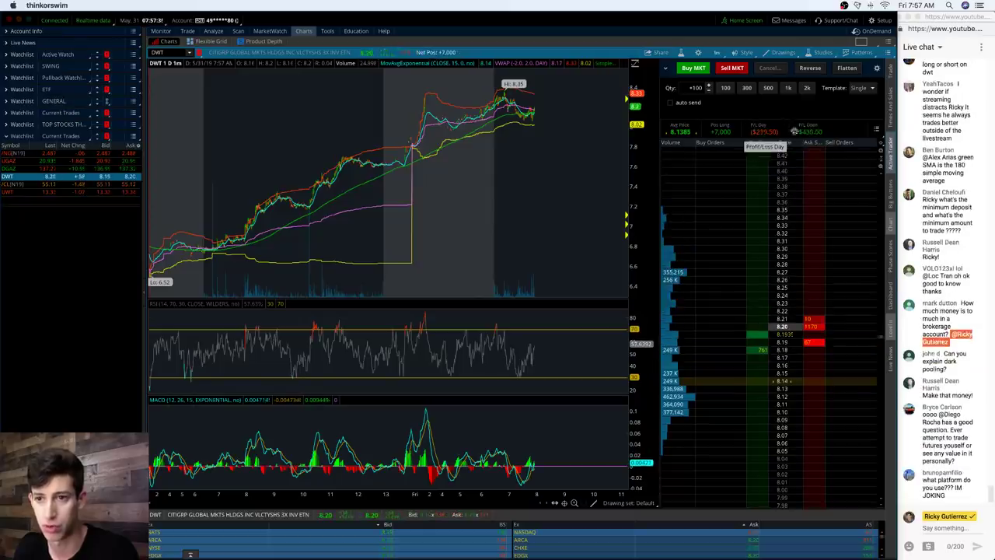
pyautogui.click(890, 146)
# Step: Start a limit buy order for DWT and check the open position's profit and loss
pyautogui.moveTo(782, 106); pyautogui.dragTo(562, 113)
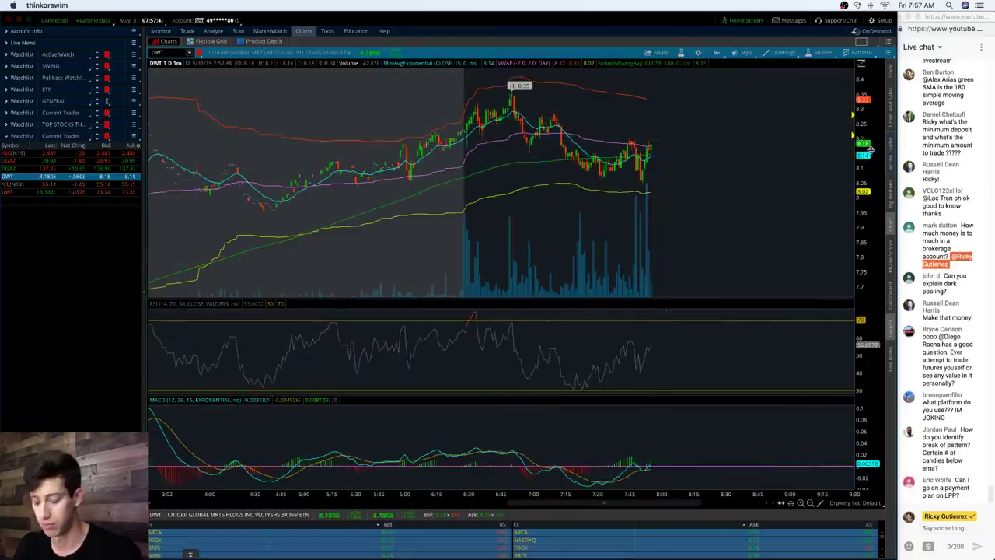
pyautogui.hotkey('ctrl', 'b')
pyautogui.click(371, 336)
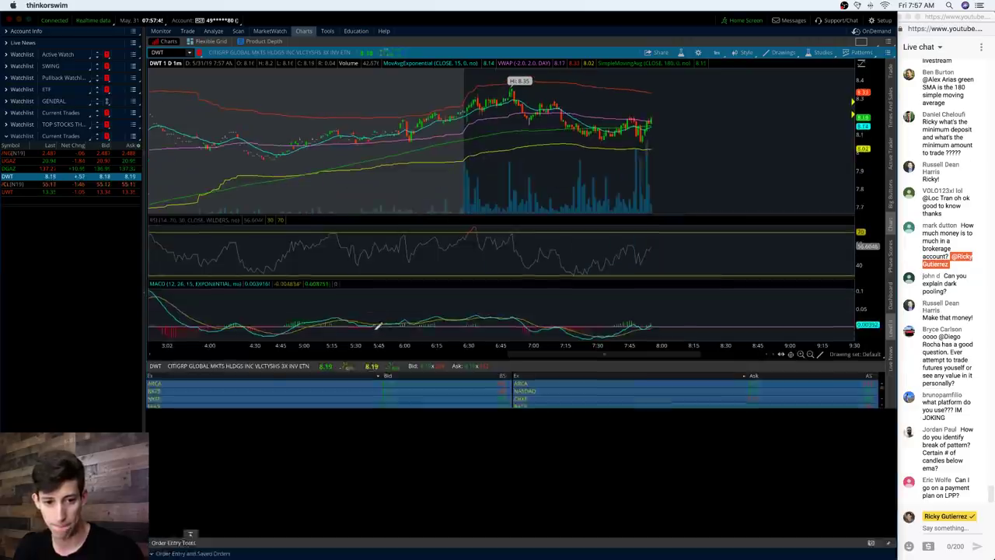
pyautogui.click(194, 503)
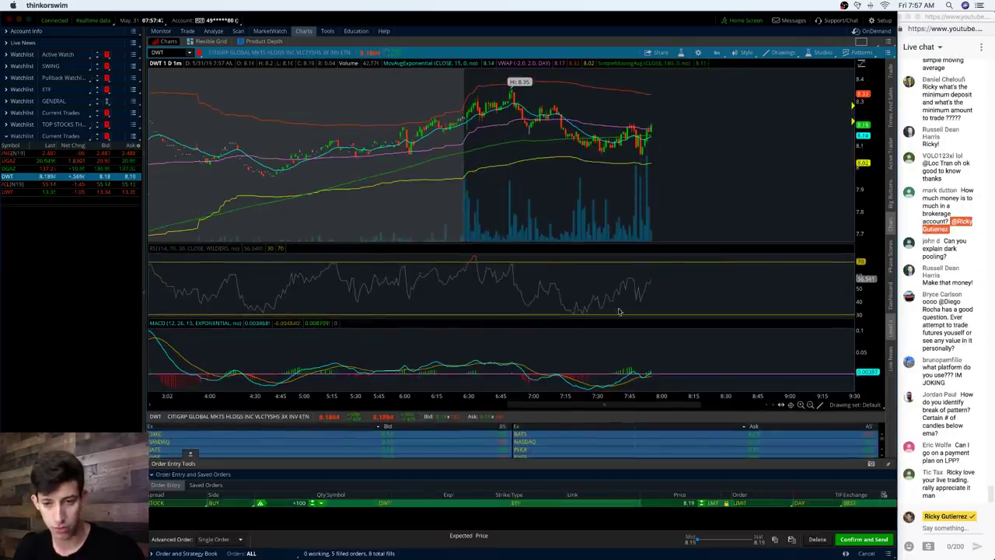
pyautogui.click(891, 145)
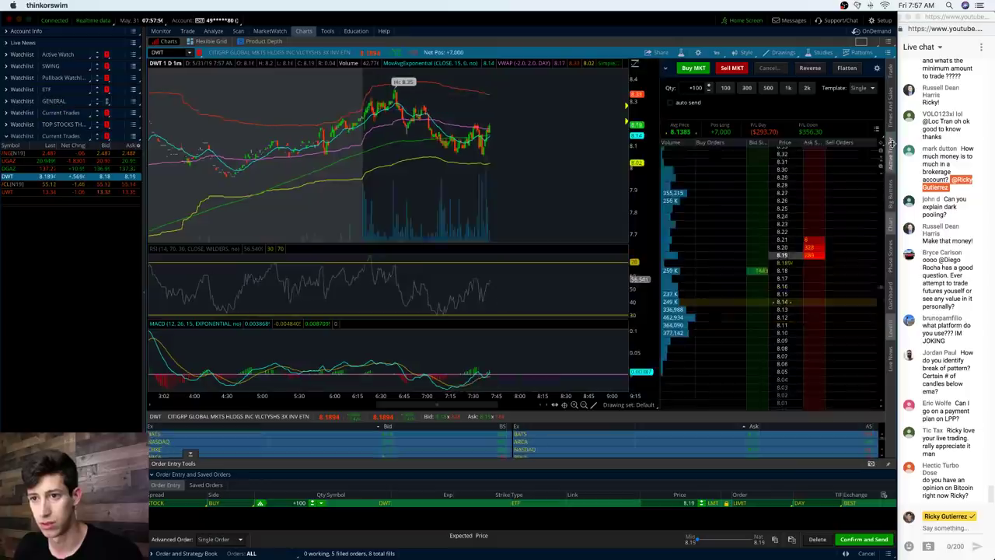
pyautogui.click(891, 145)
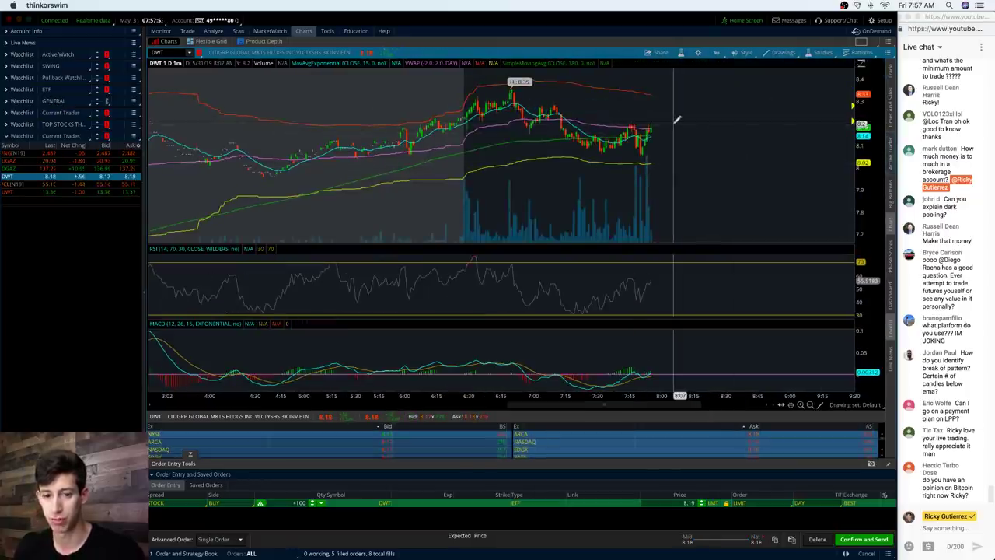
# Step: Set the DWT buy order to 6,000 shares at a limit of 8.20 and send it
pyautogui.click(322, 501)
pyautogui.write('0')
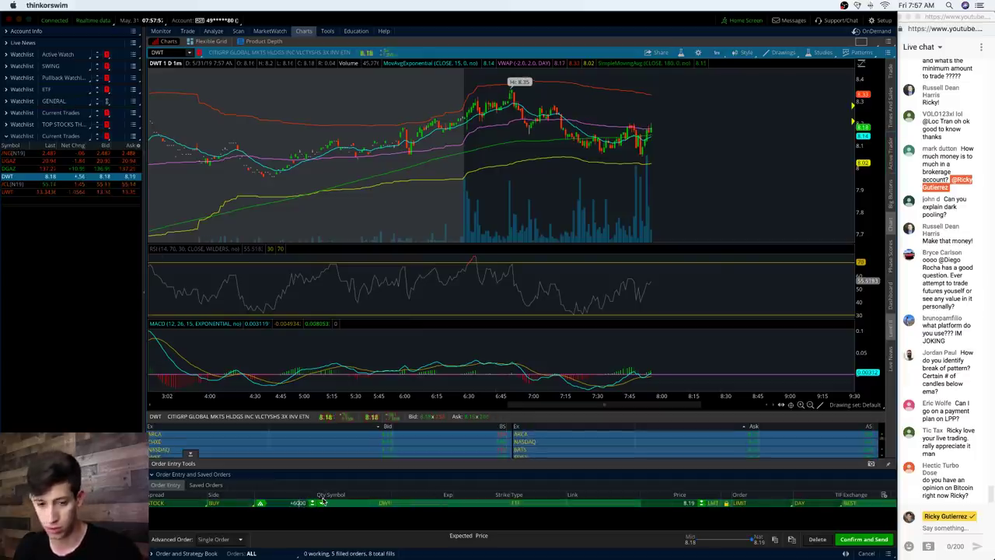
pyautogui.click(700, 500)
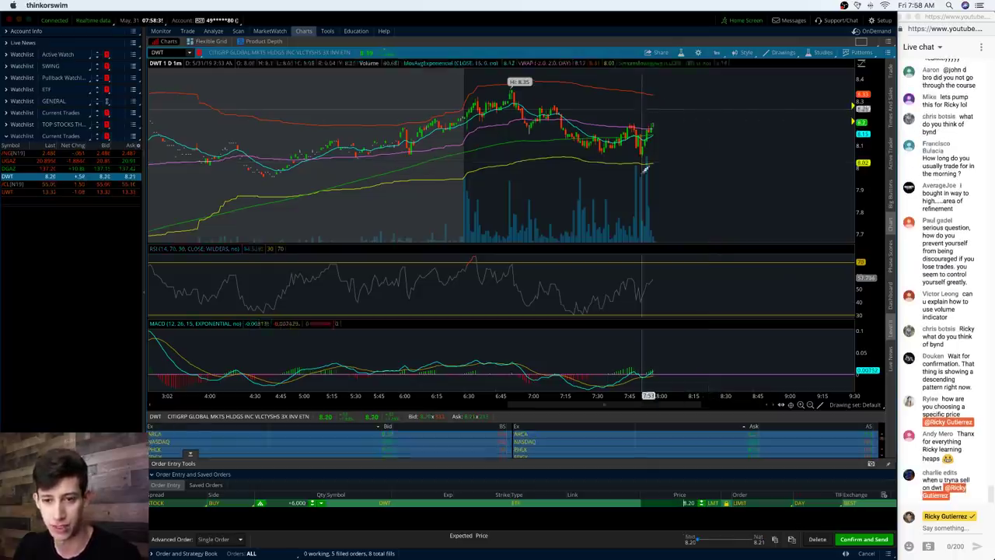
pyautogui.click(864, 539)
pyautogui.click(869, 535)
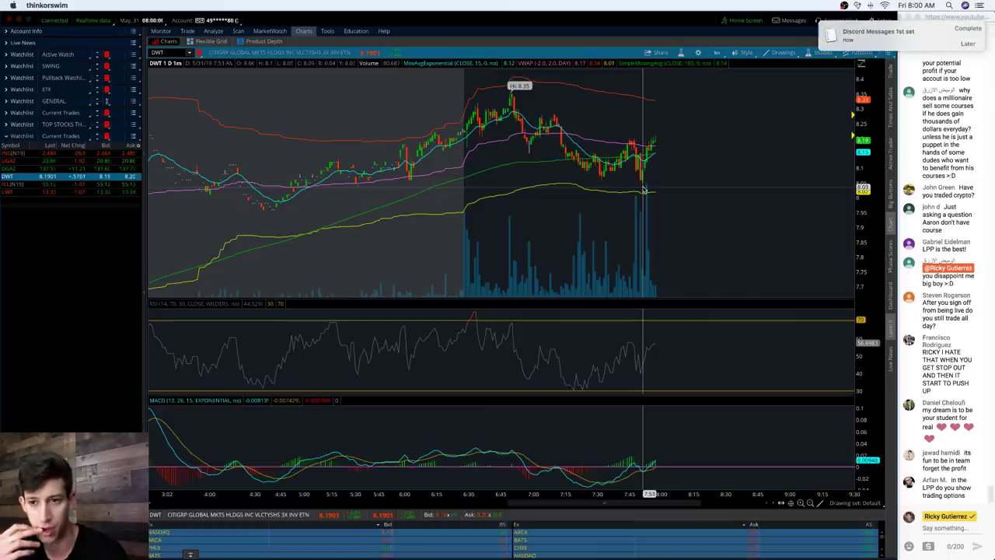
# Step: Dismiss the Discord reminder and create an alert for the DWT mark at or above 8.23
pyautogui.click(970, 29)
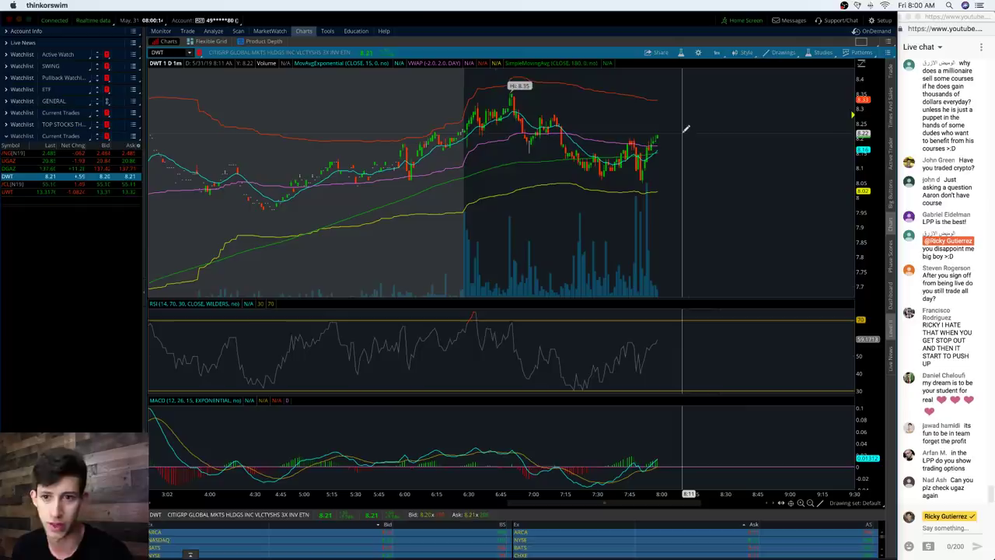
pyautogui.rightClick(686, 139)
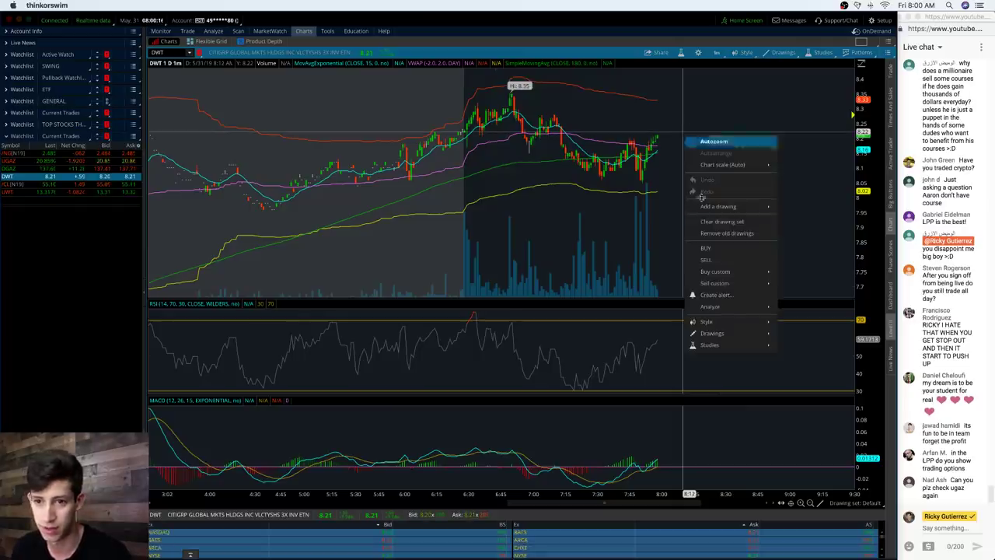
pyautogui.click(731, 294)
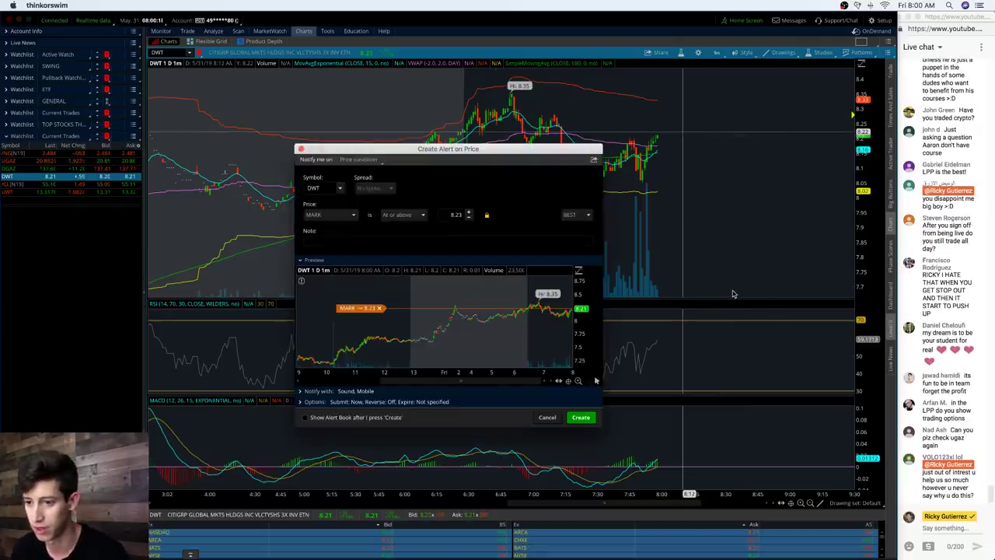
pyautogui.click(581, 417)
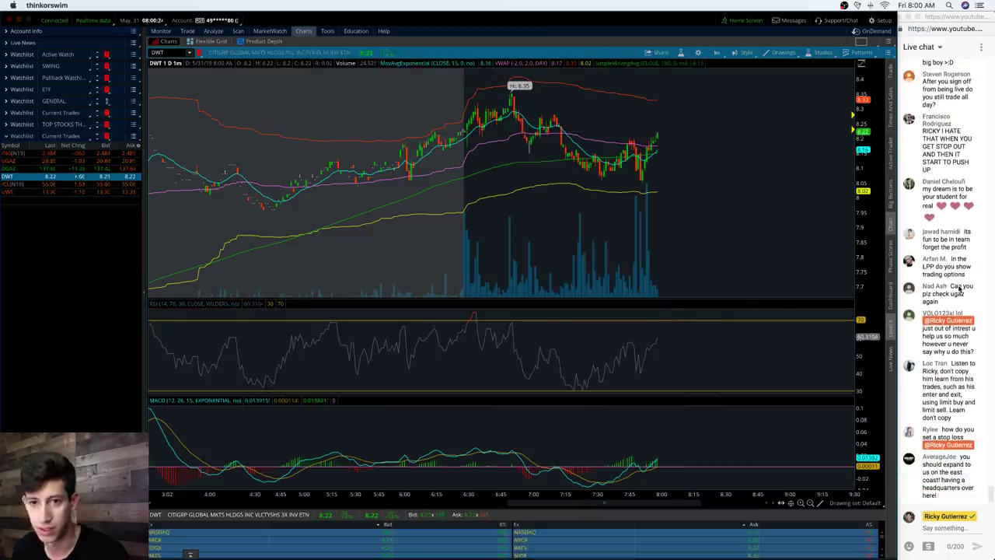
# Step: Check the enlarged DWT position's open profit and examine the latest /CL candles on the one-minute chart
pyautogui.click(891, 152)
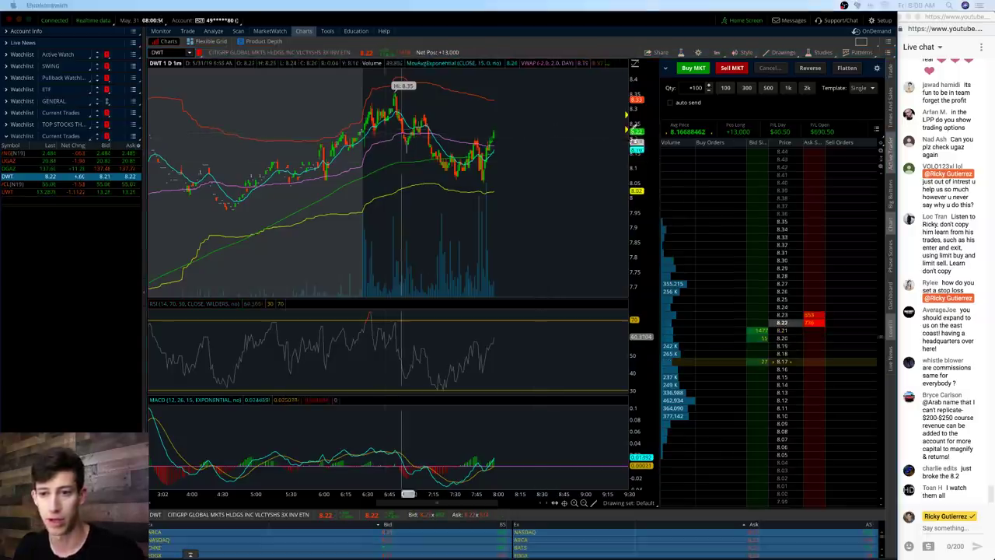
pyautogui.click(474, 144)
pyautogui.click(15, 184)
pyautogui.moveTo(806, 256); pyautogui.dragTo(493, 276)
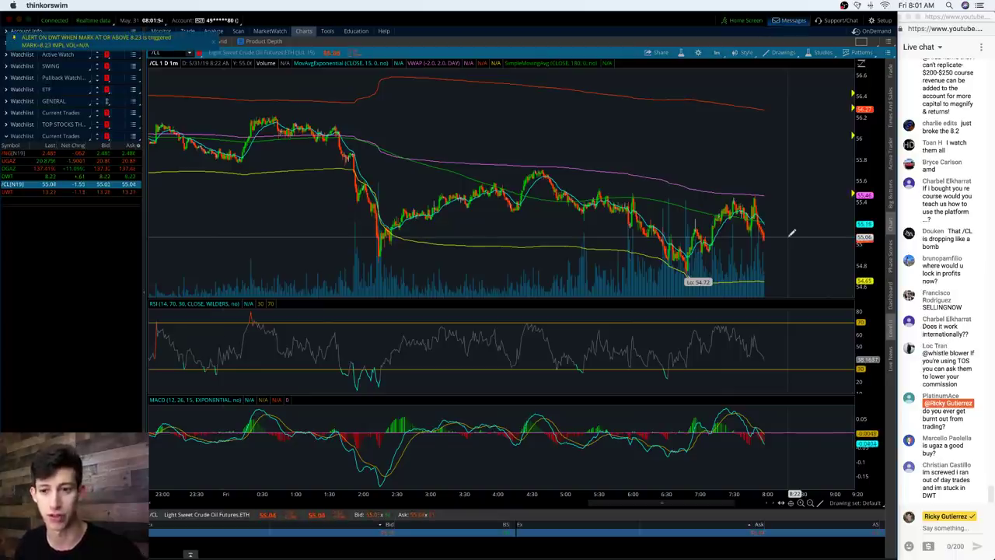
# Step: Return to the DWT one-minute chart and examine today's candles and the position's open profit
pyautogui.click(47, 178)
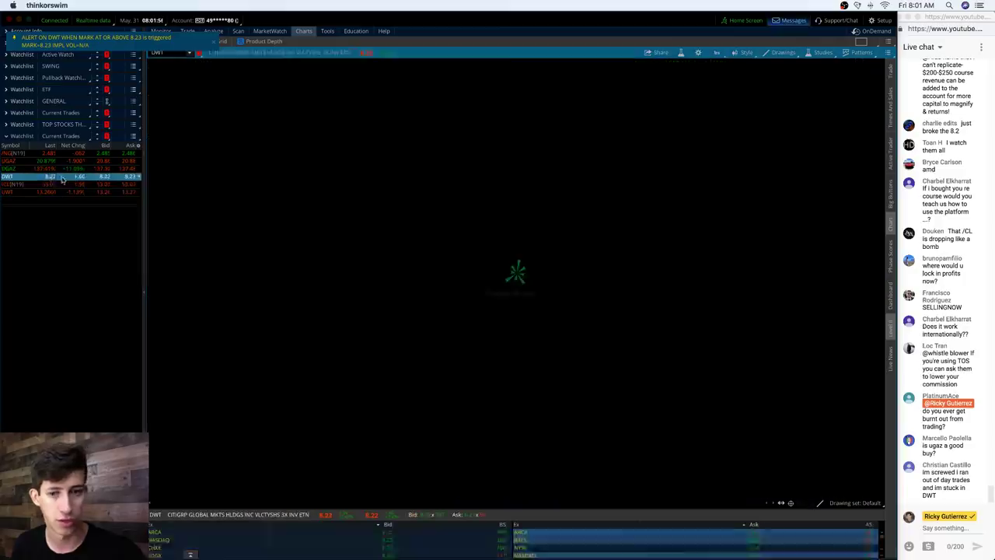
pyautogui.moveTo(741, 179); pyautogui.dragTo(566, 179)
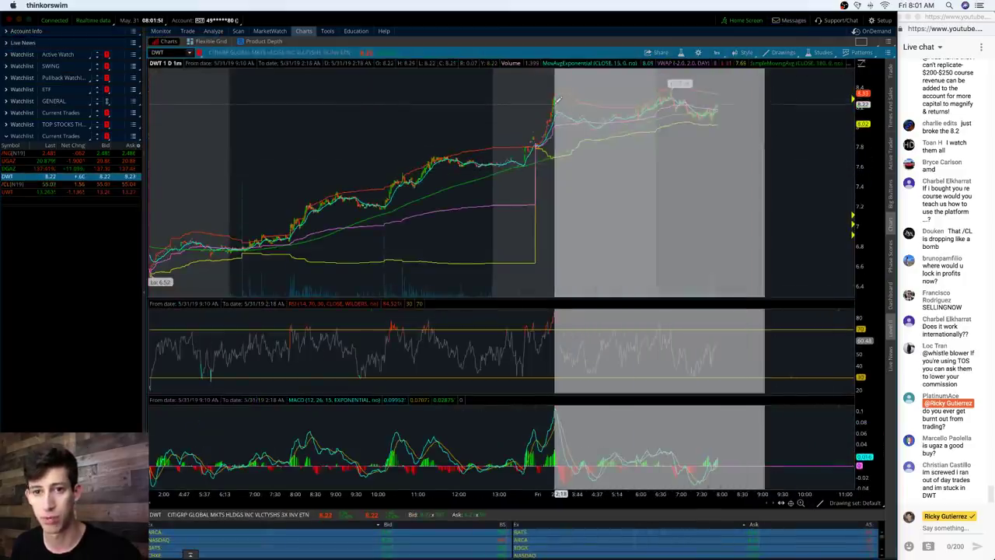
pyautogui.click(892, 152)
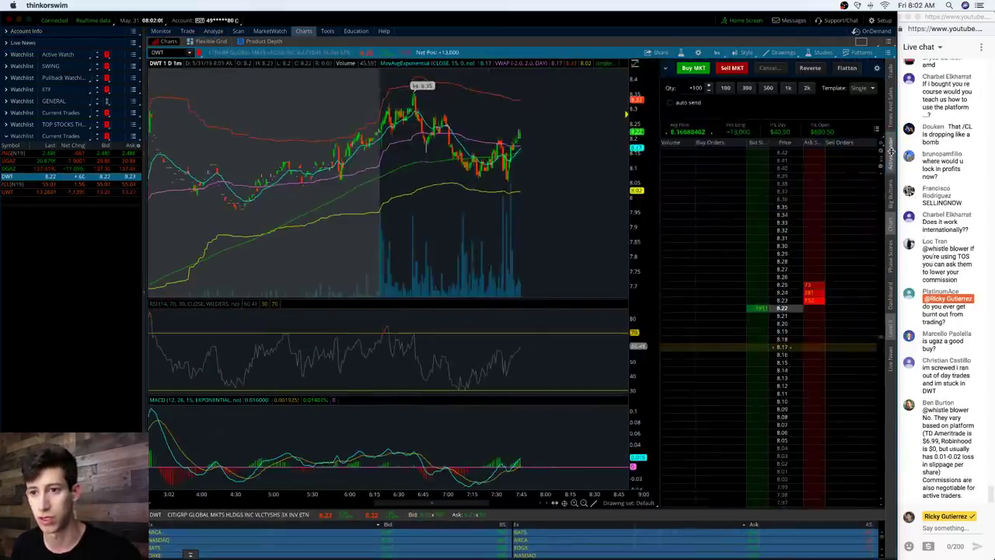
pyautogui.click(892, 151)
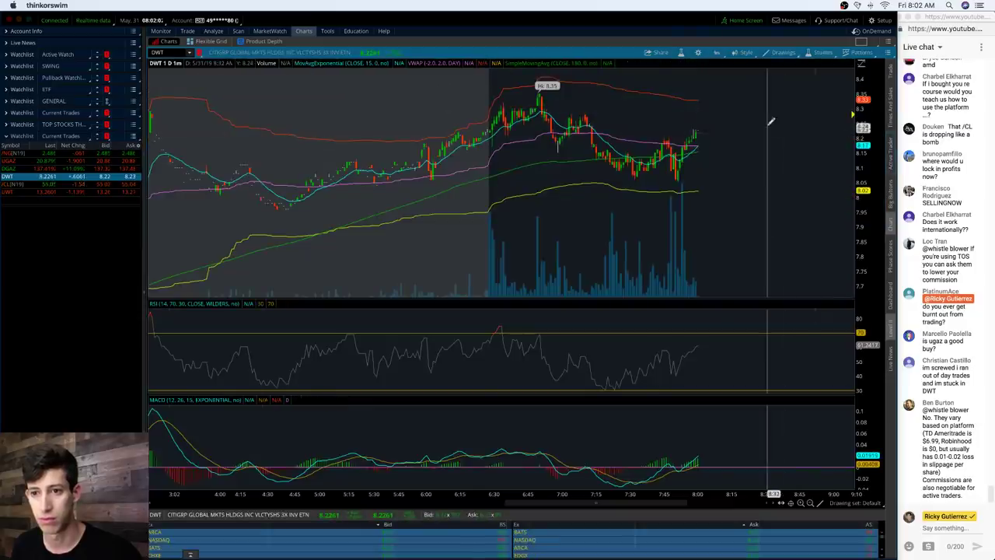
# Step: Sell 100% of the DWT position with a limit order at 8.22 and check the day's profit and loss
pyautogui.hotkey('shift', 's')
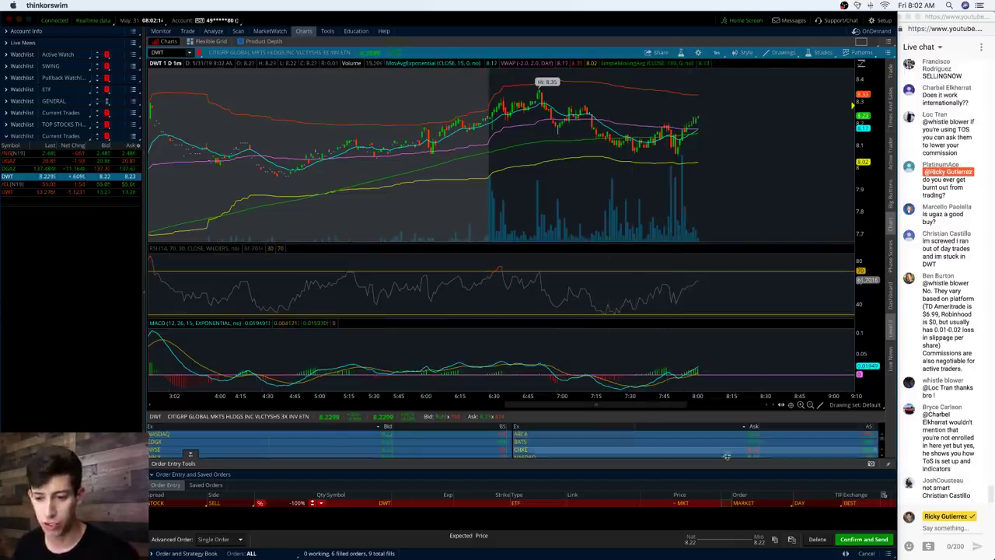
pyautogui.click(744, 503)
pyautogui.click(757, 420)
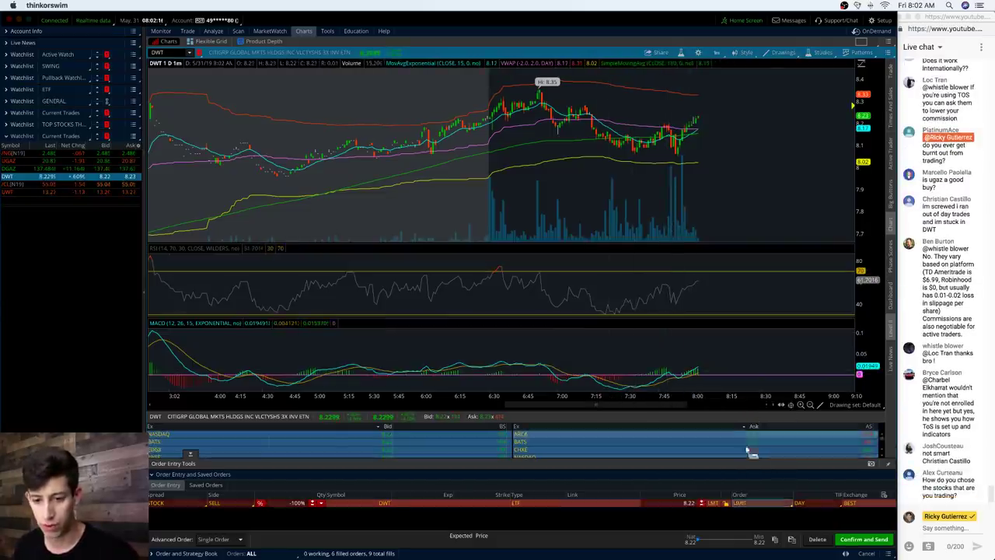
pyautogui.click(863, 540)
pyautogui.click(871, 536)
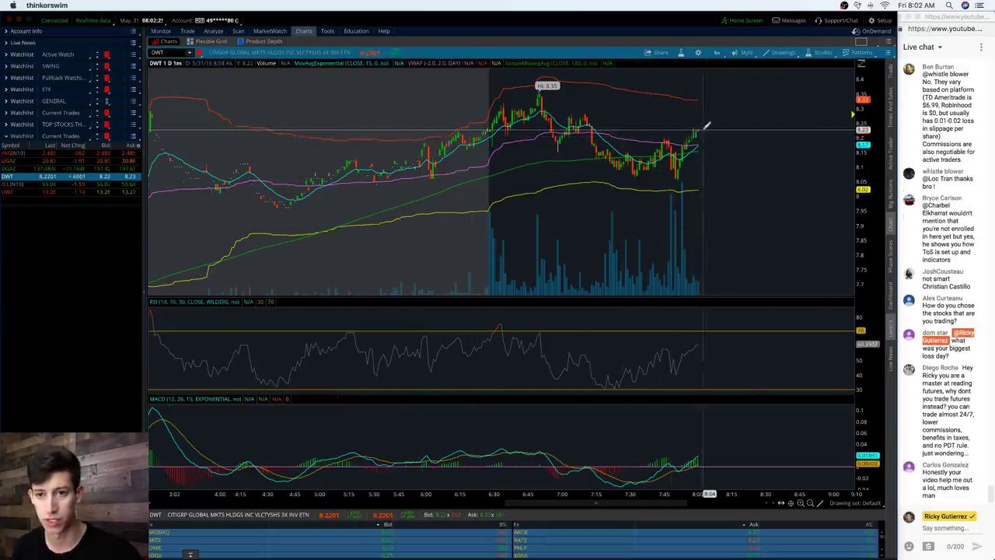
pyautogui.click(891, 148)
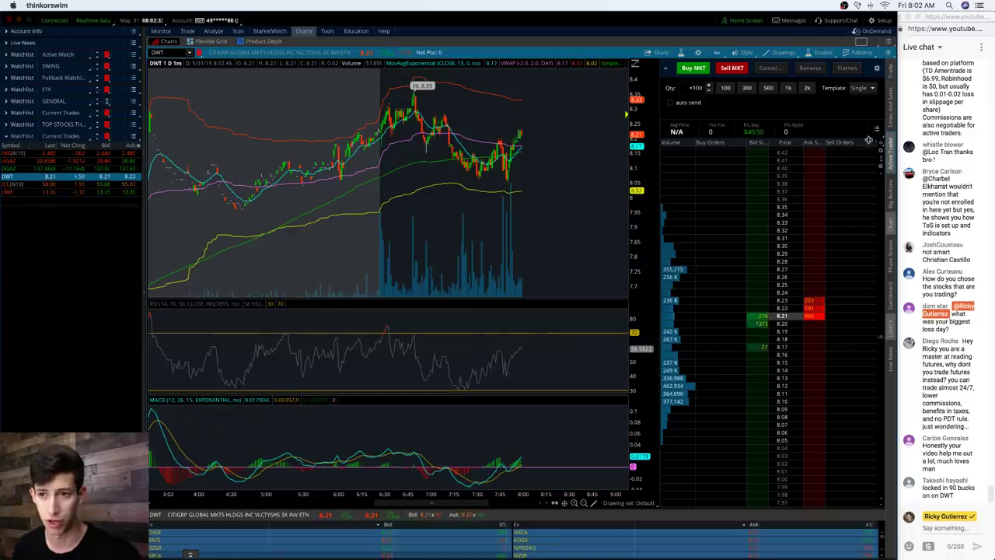
pyautogui.click(890, 145)
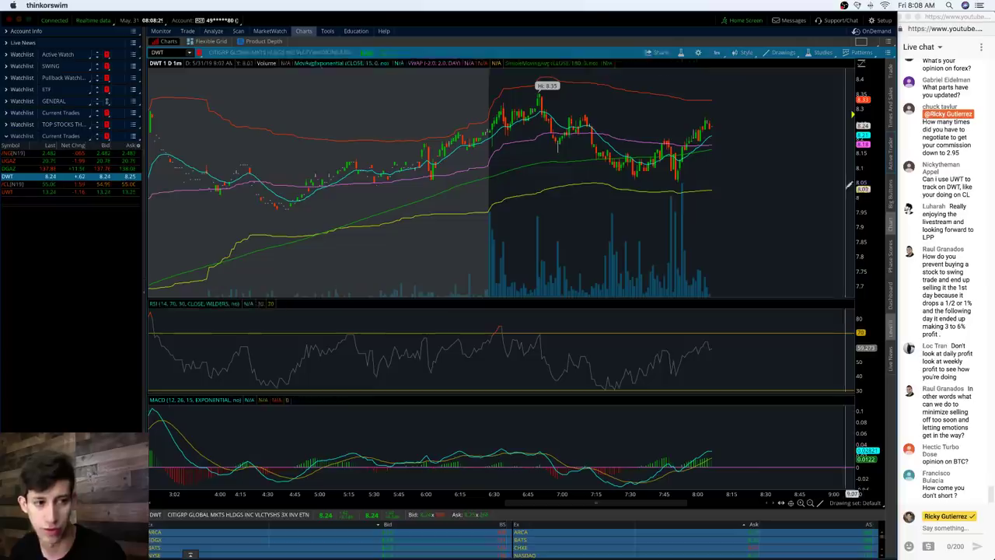
# Step: Compare the one-minute charts of /NG and DGAZ and examine the recent /NG price decline
pyautogui.click(54, 154)
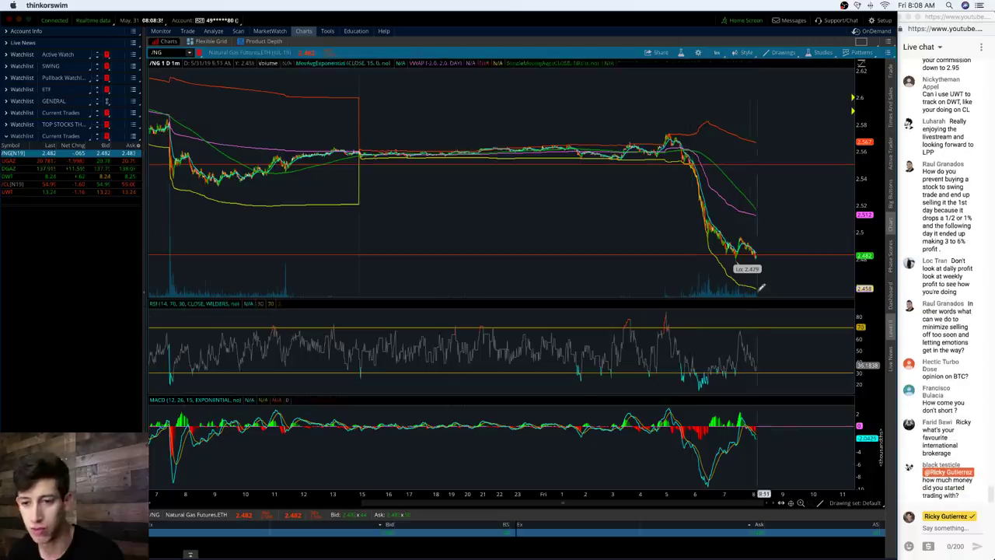
pyautogui.click(99, 169)
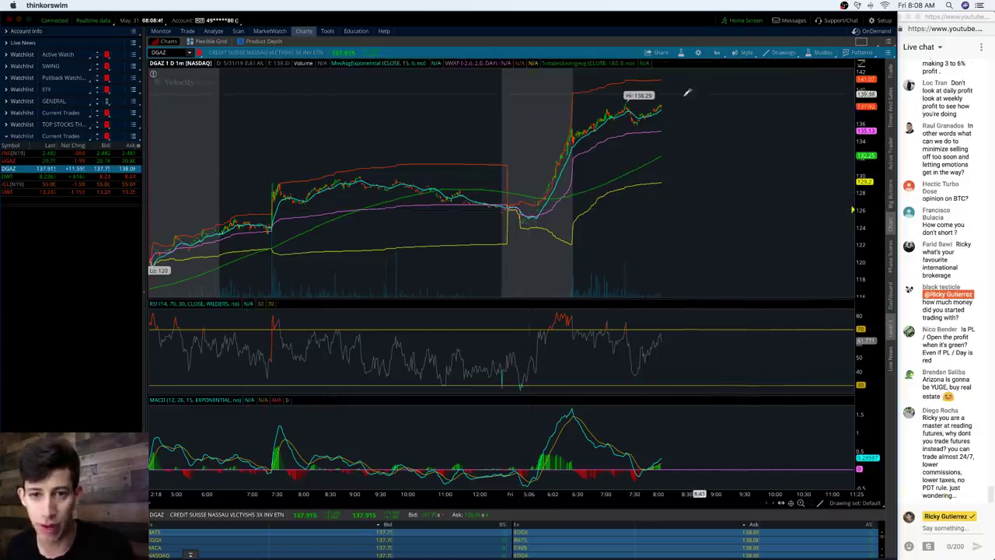
pyautogui.click(46, 155)
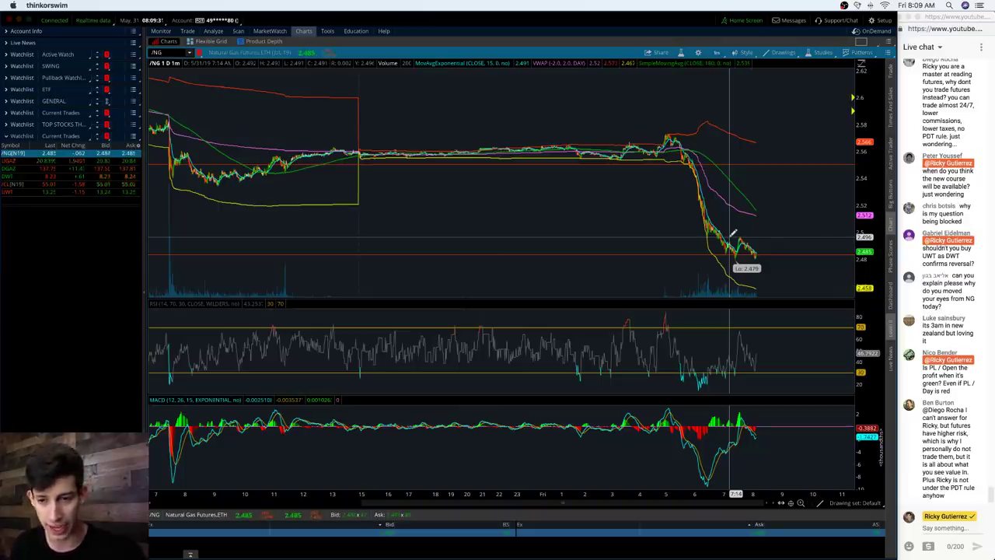
pyautogui.moveTo(792, 223); pyautogui.dragTo(591, 224)
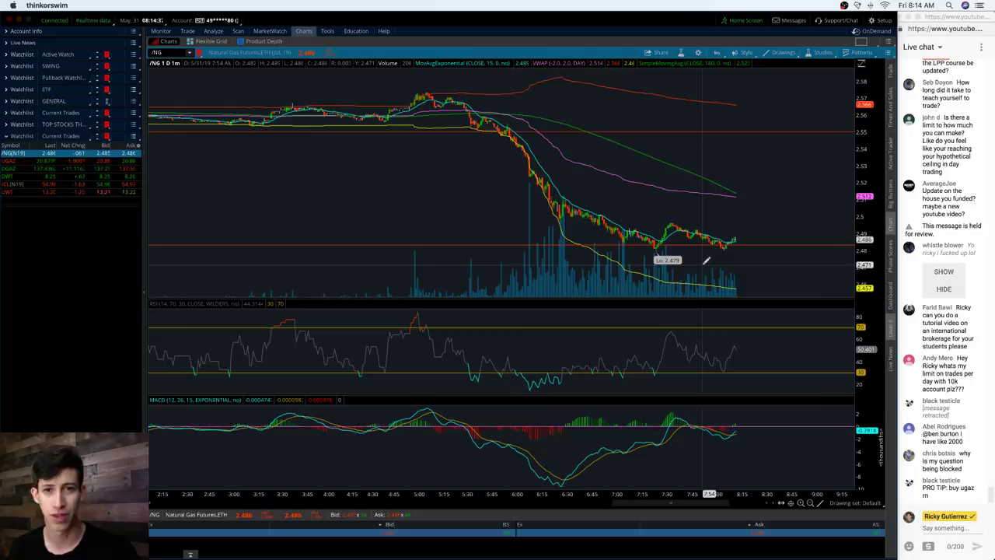
# Step: Switch to the OBS window from the overview of open windows
pyautogui.hotkey('ctrl', 'Up')
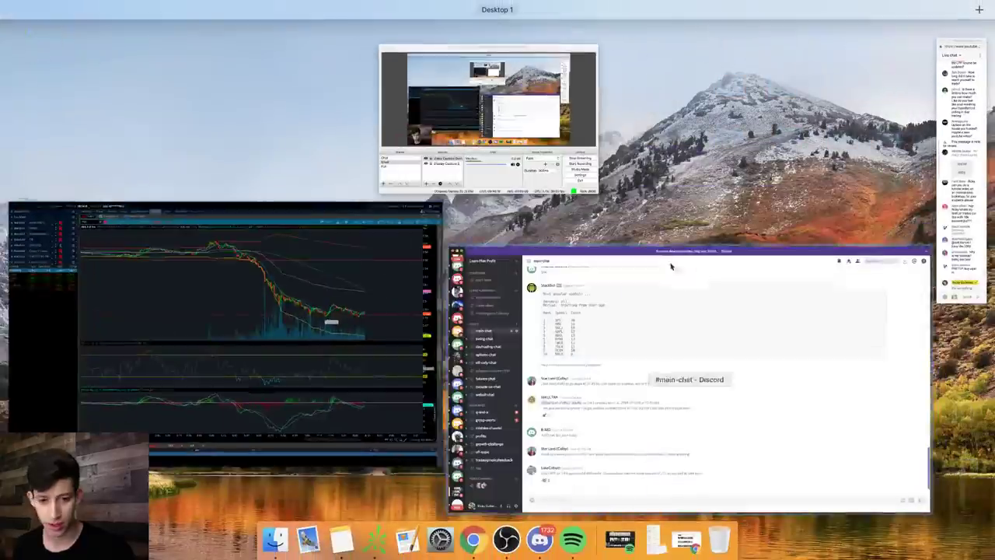
pyautogui.click(426, 175)
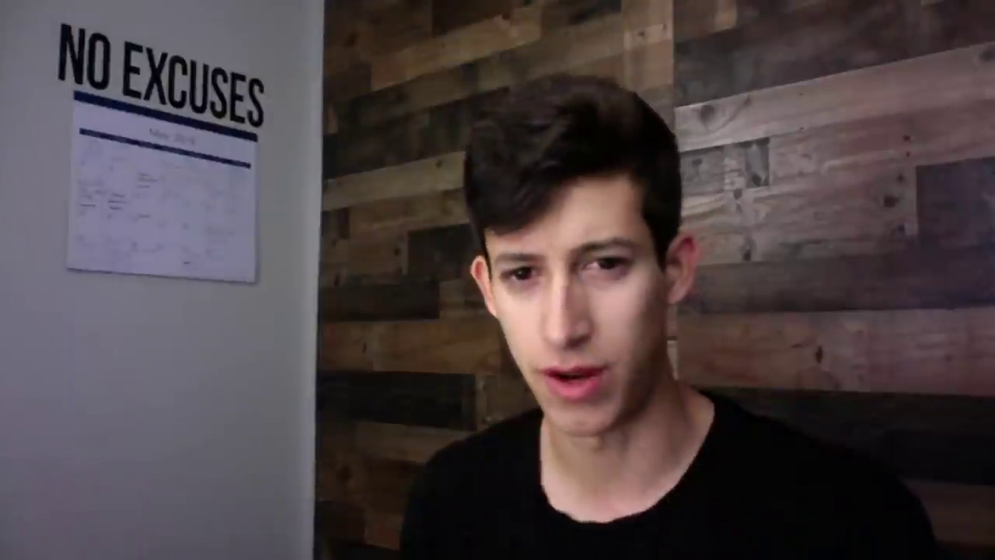